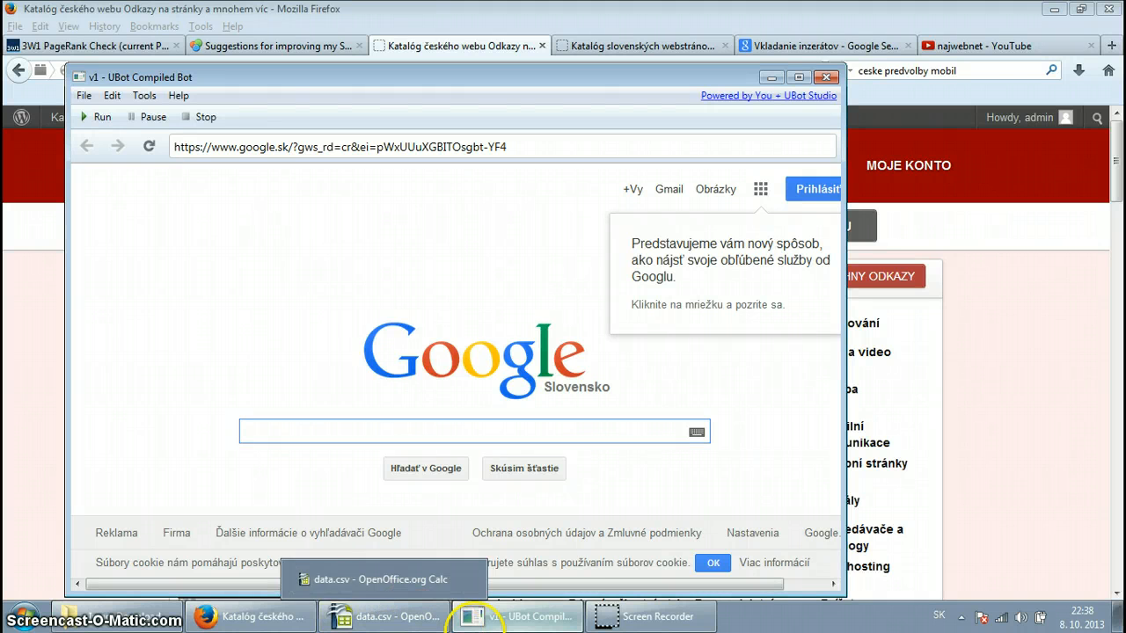
# - Switch to data.csv in OpenOffice Calc and select the product names in A1:A17 at the beginning of the sheet
pyautogui.click(414, 612)
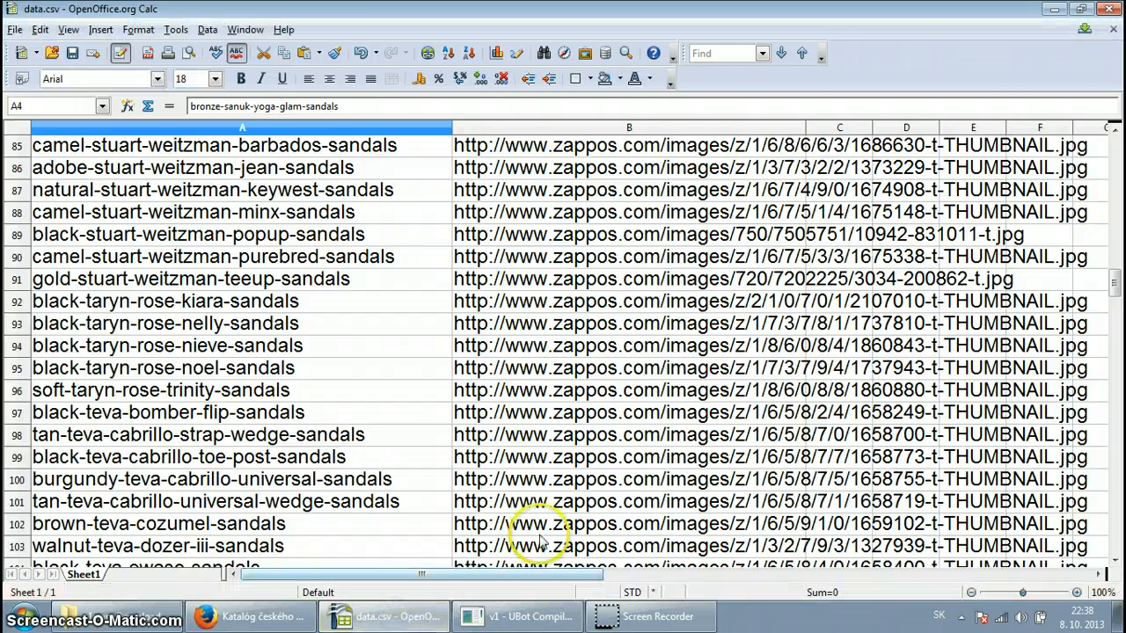
pyautogui.scroll(3, 547, 475)
pyautogui.scroll(12, 547, 475)
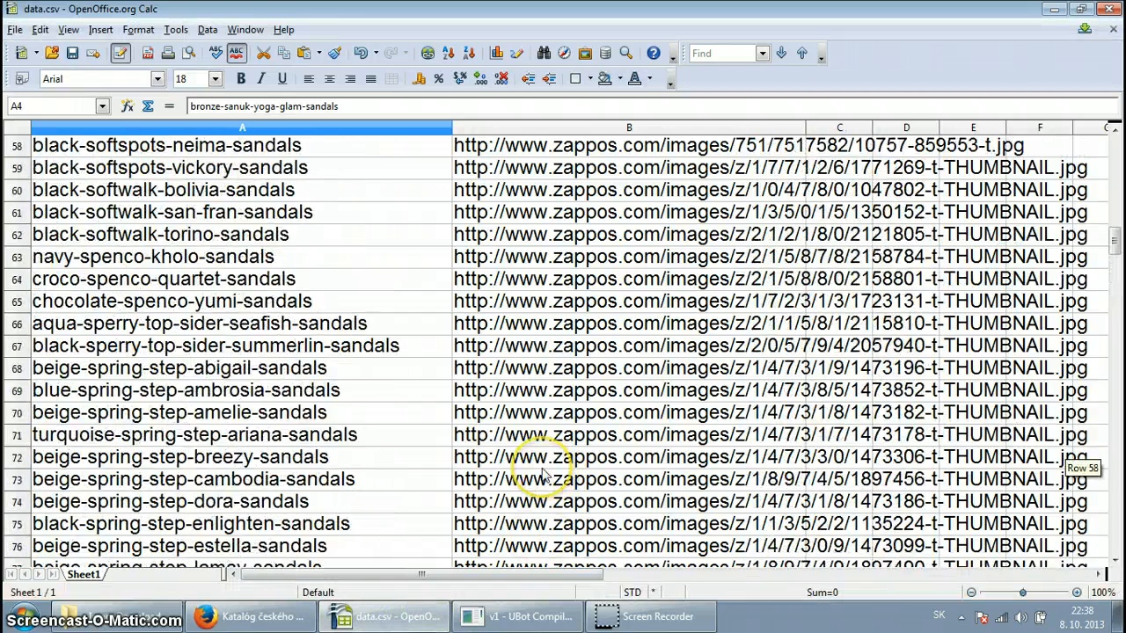
pyautogui.scroll(13, 534, 471)
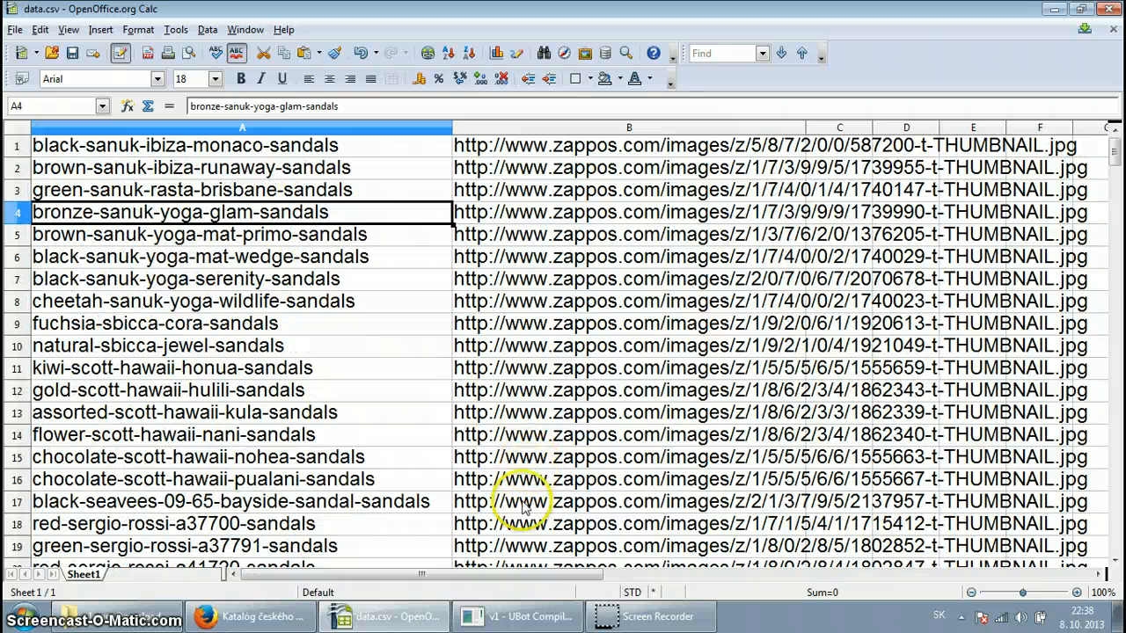
pyautogui.click(376, 150)
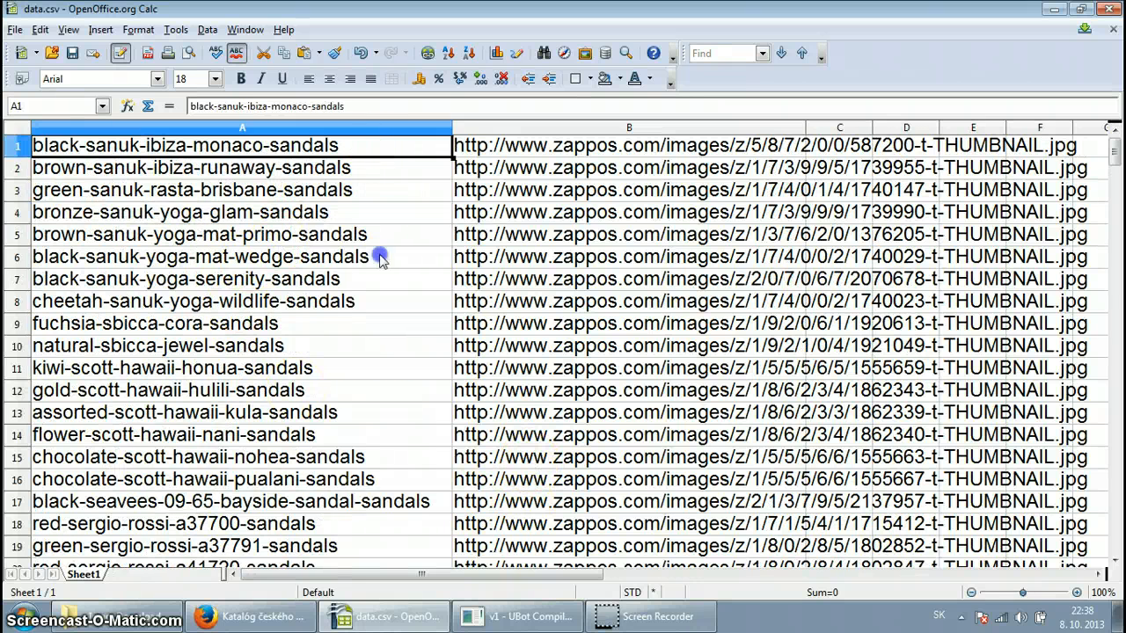
pyautogui.moveTo(380, 257); pyautogui.dragTo(373, 501)
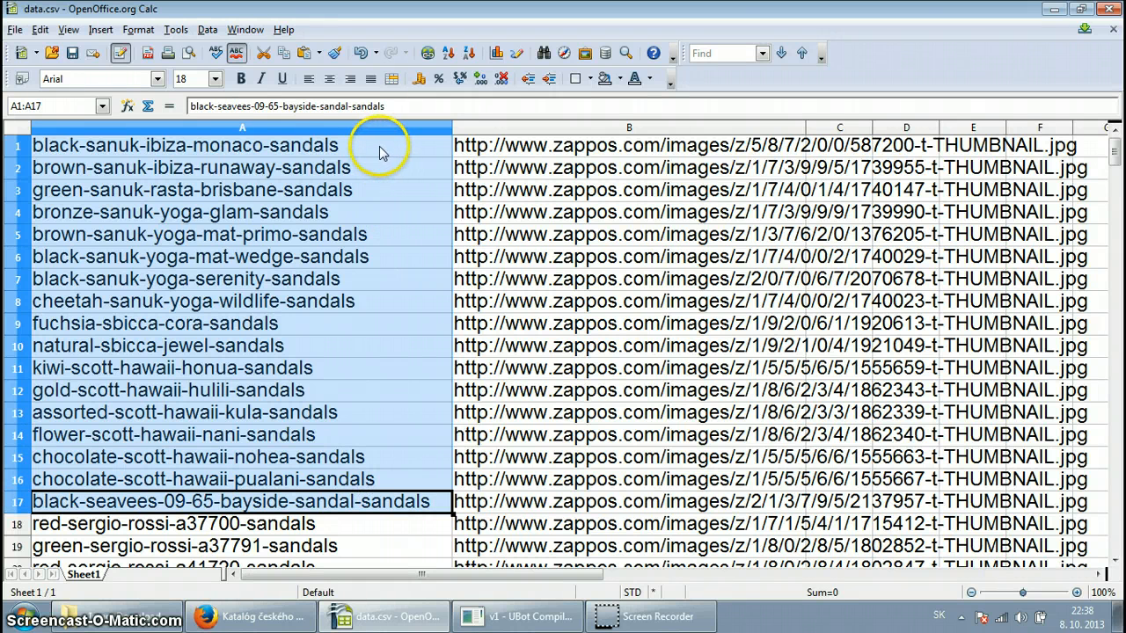
# - Copy the image URL from cell B1 and open it in Firefox, in the tab showing the SEO suggestions forum topic
pyautogui.click(480, 149)
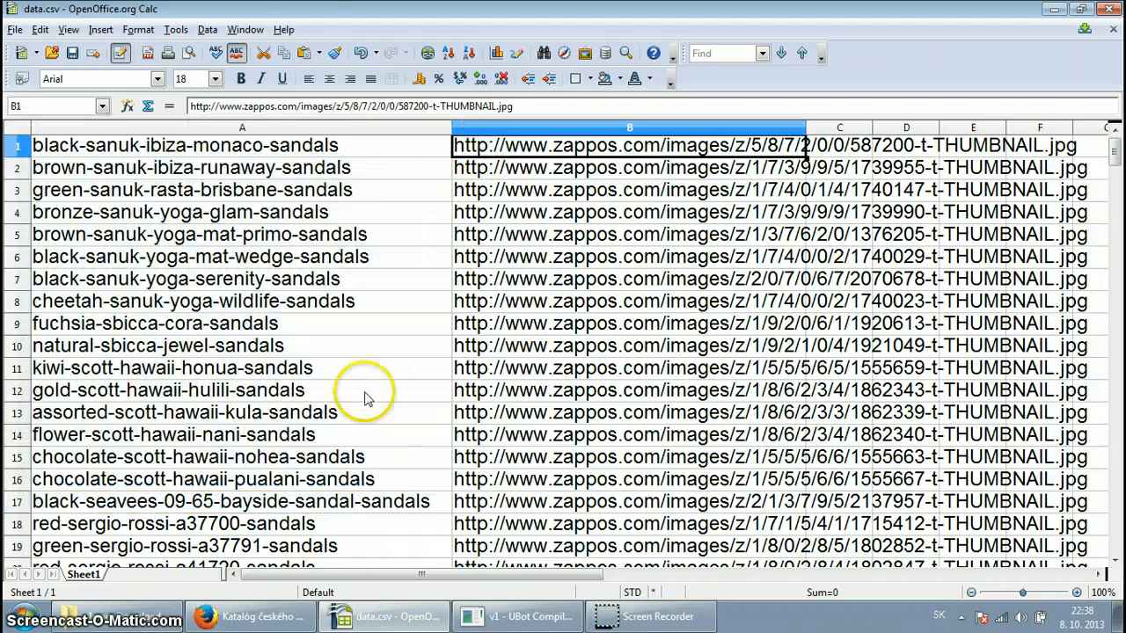
pyautogui.click(251, 616)
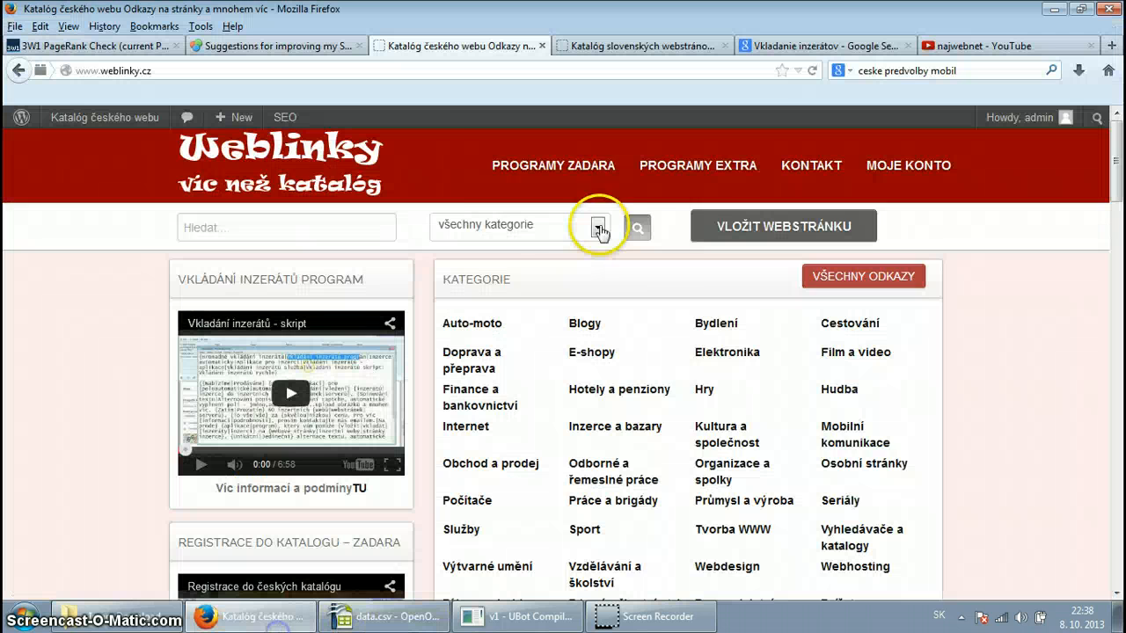
pyautogui.click(299, 46)
pyautogui.click(316, 66)
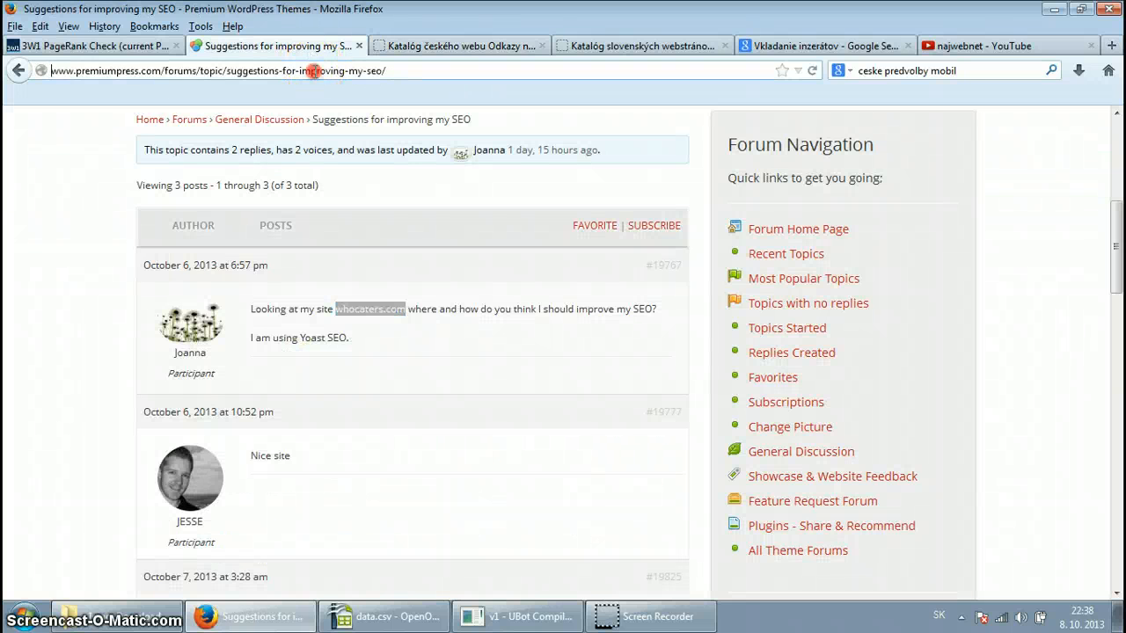
pyautogui.rightClick(319, 69)
pyautogui.click(389, 156)
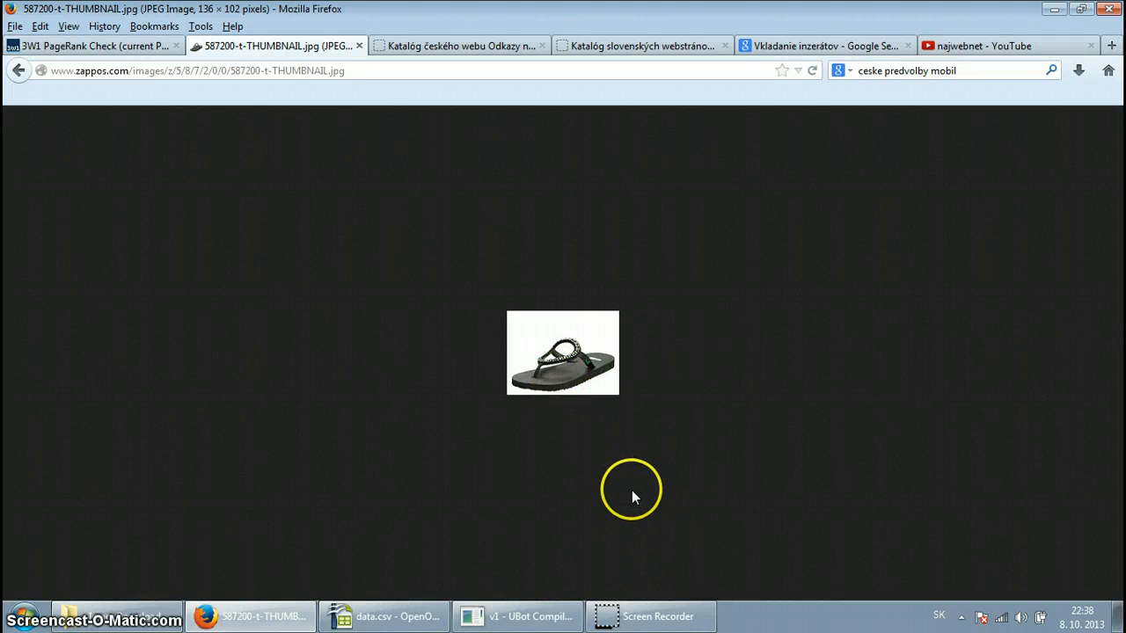
pyautogui.click(520, 620)
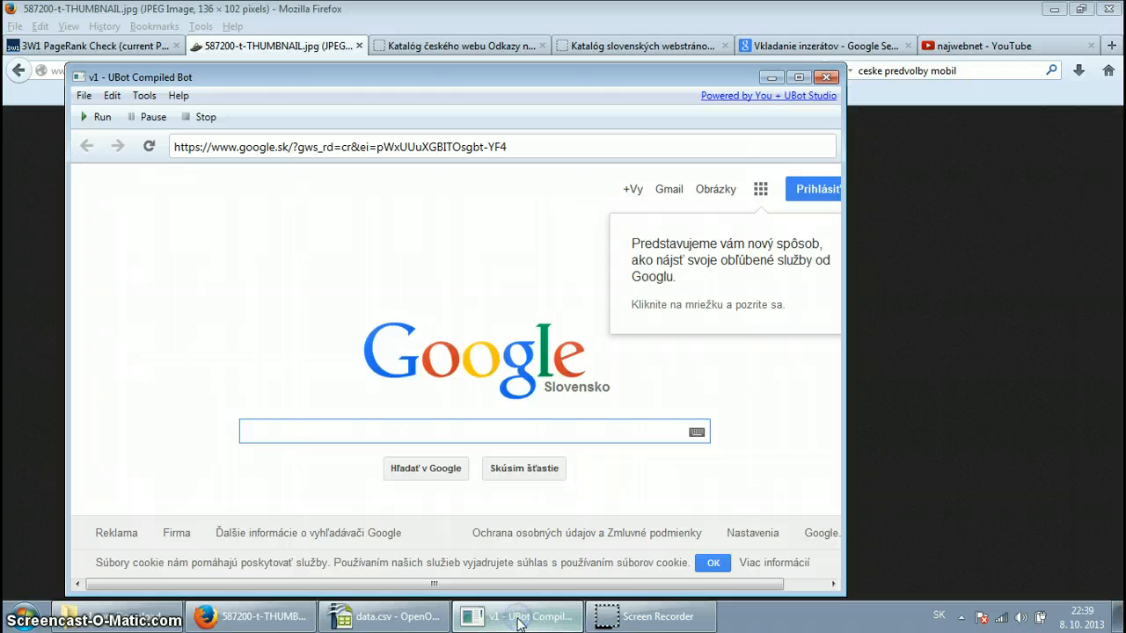
pyautogui.click(387, 616)
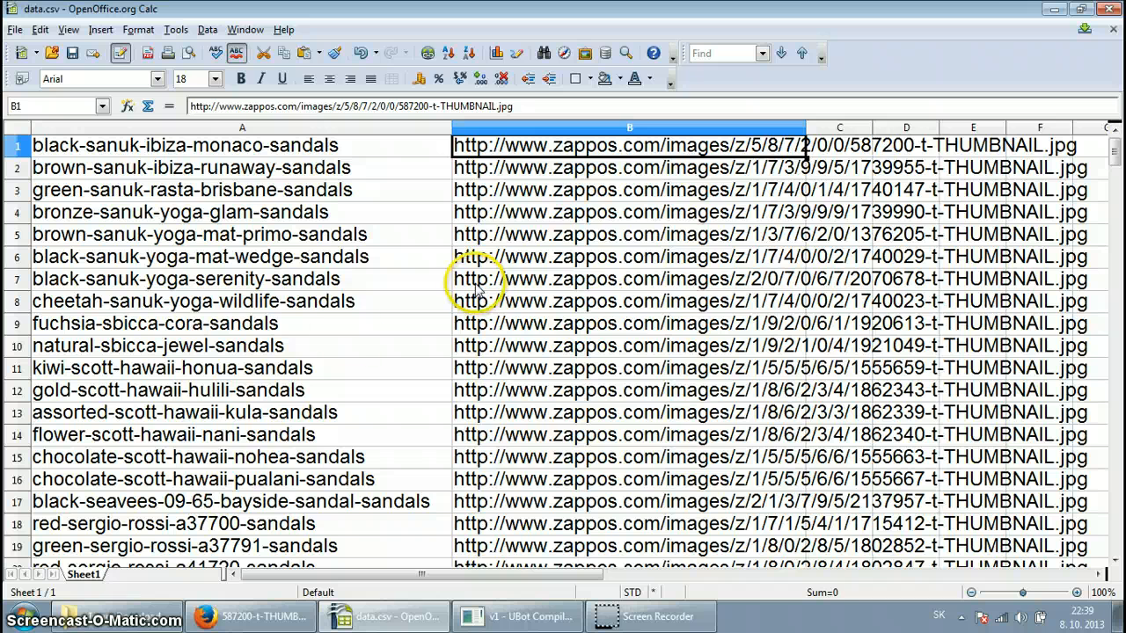
# - Switch to the ImageDownload folder window and delete all the JPG files inside its images subfolder
pyautogui.click(115, 616)
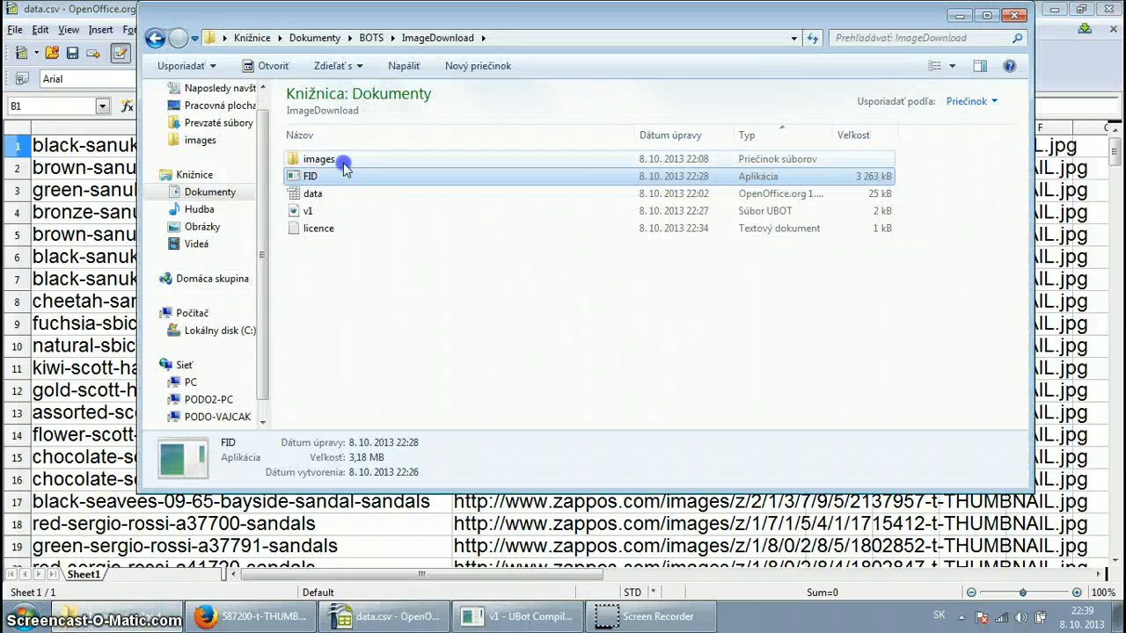
pyautogui.doubleClick(343, 160)
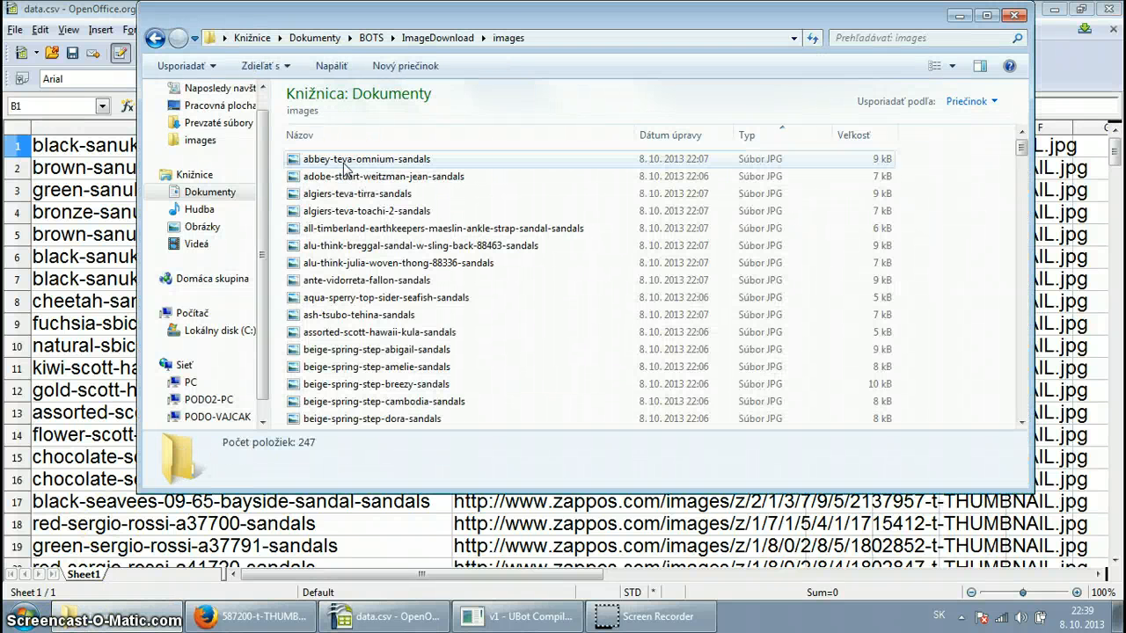
pyautogui.click(554, 299)
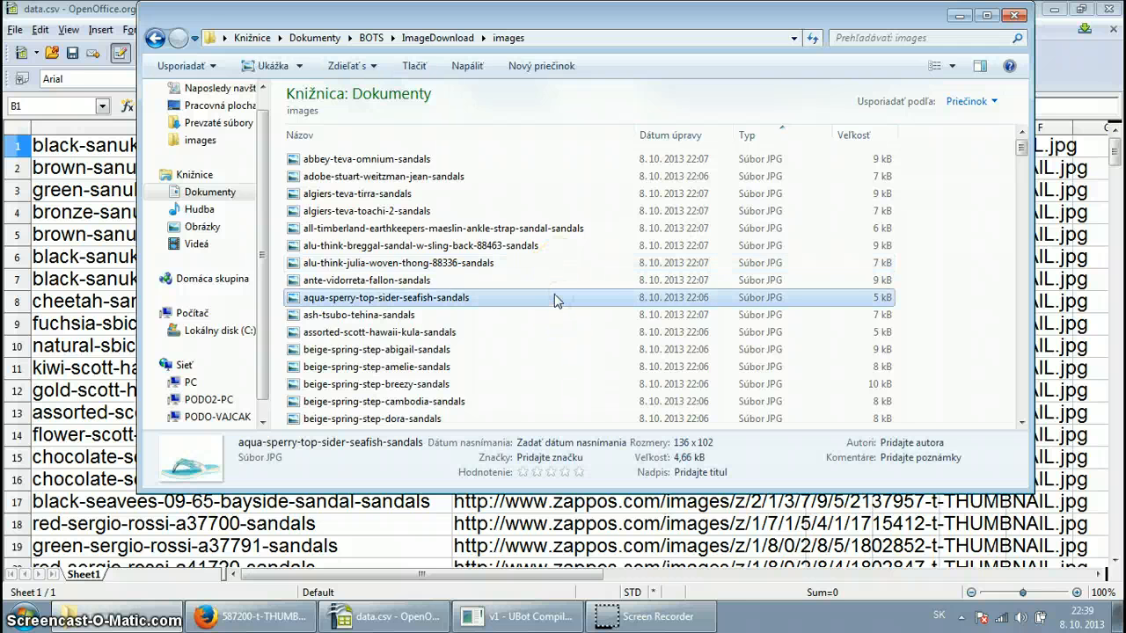
pyautogui.hotkey('ctrl', 'a')
pyautogui.rightClick(482, 211)
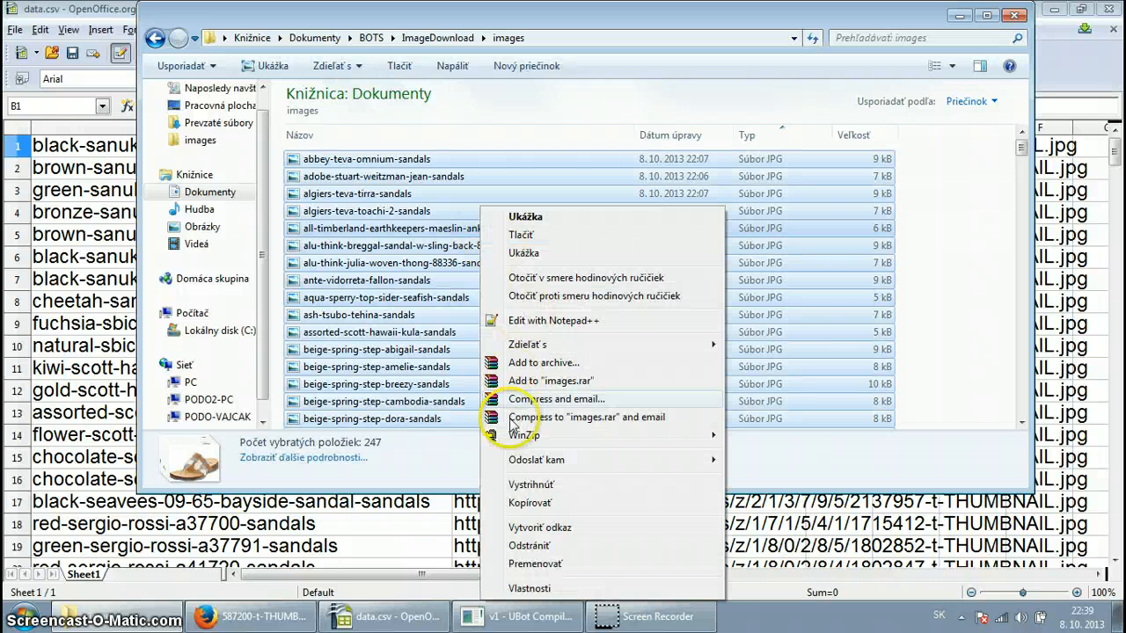
pyautogui.click(531, 543)
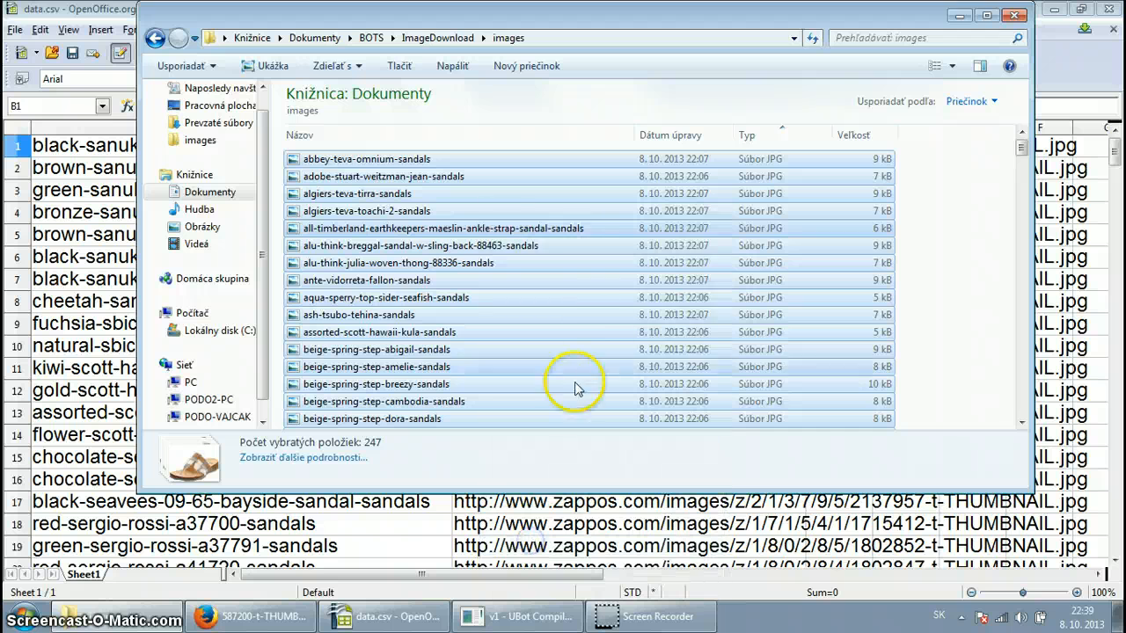
pyautogui.click(611, 390)
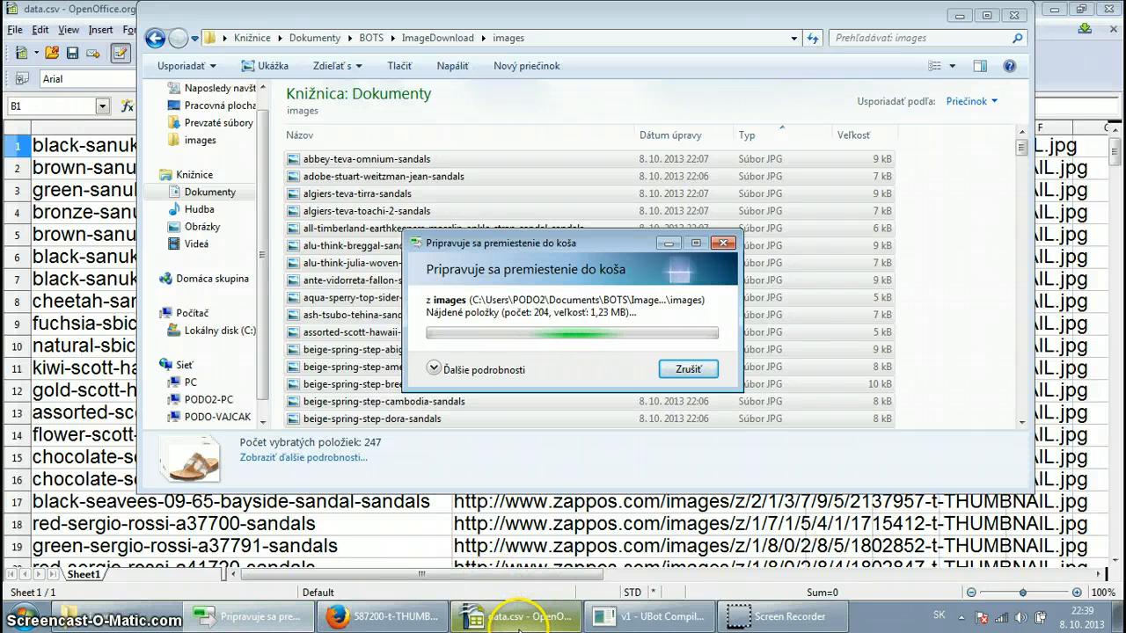
# - Switch to the thumbnail image in Firefox and highlight the file name 587200-t-THUMBNAIL in its address
pyautogui.moveTo(519, 627)
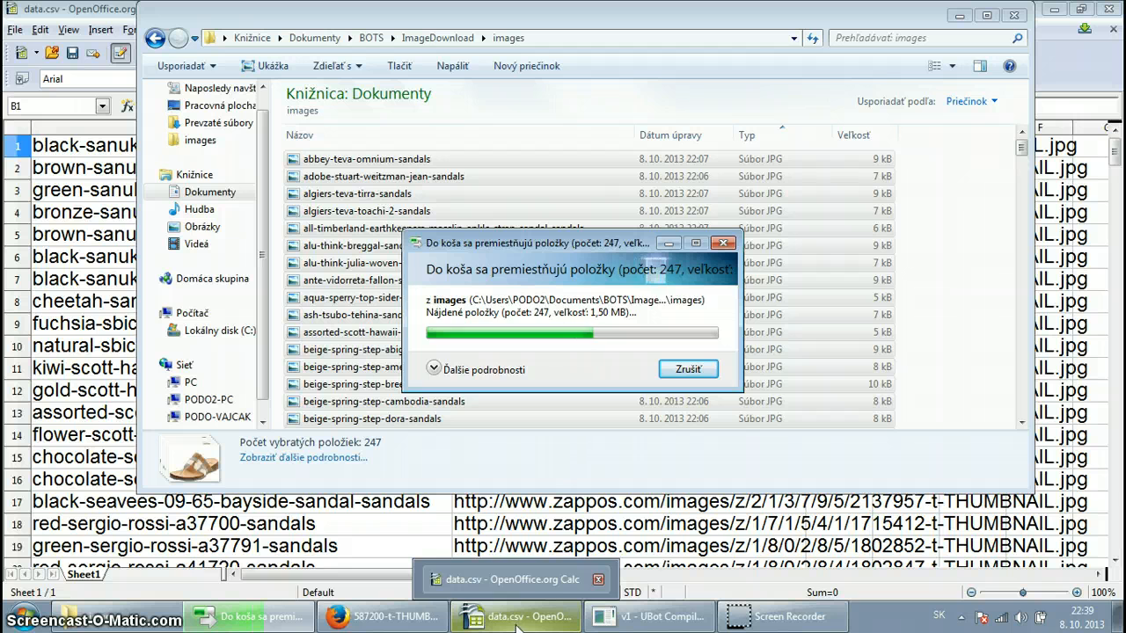
pyautogui.click(396, 623)
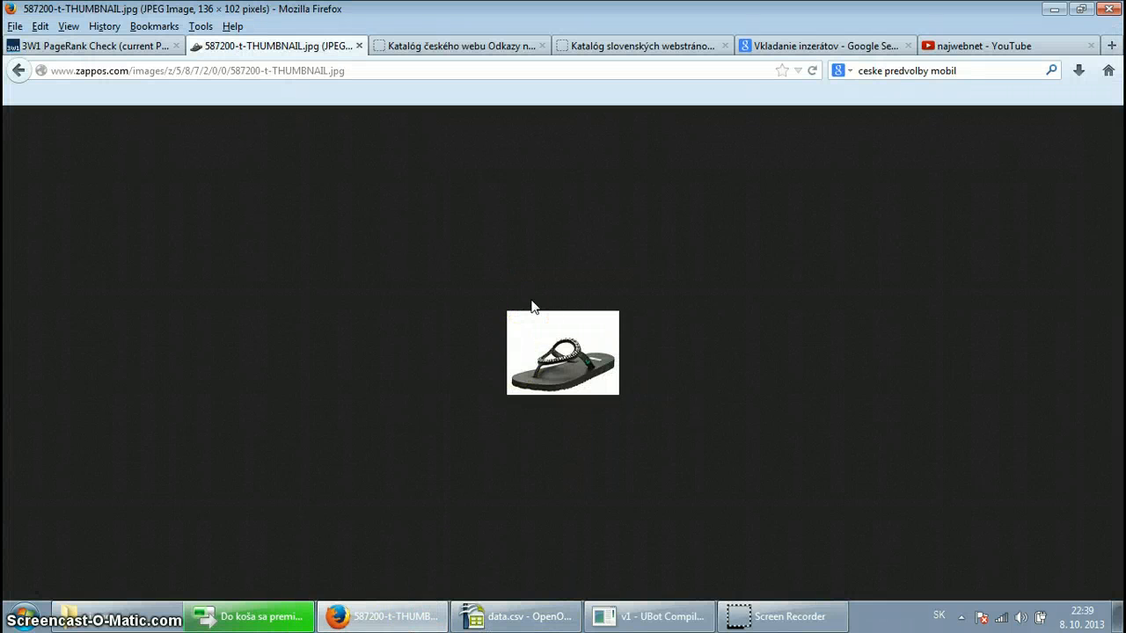
pyautogui.click(551, 252)
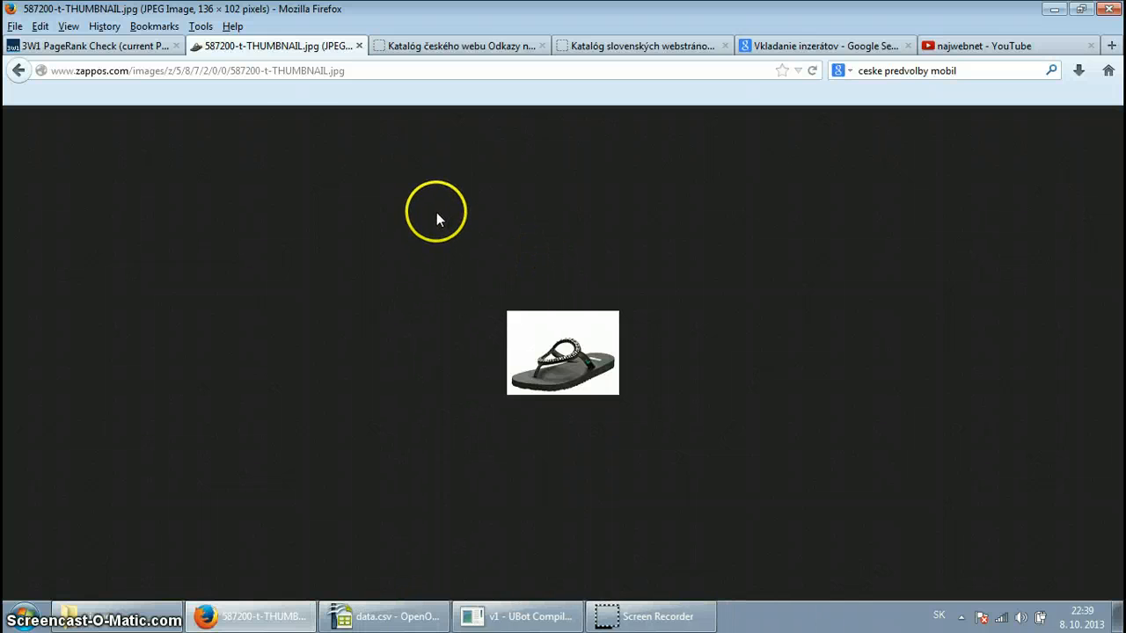
pyautogui.click(231, 71)
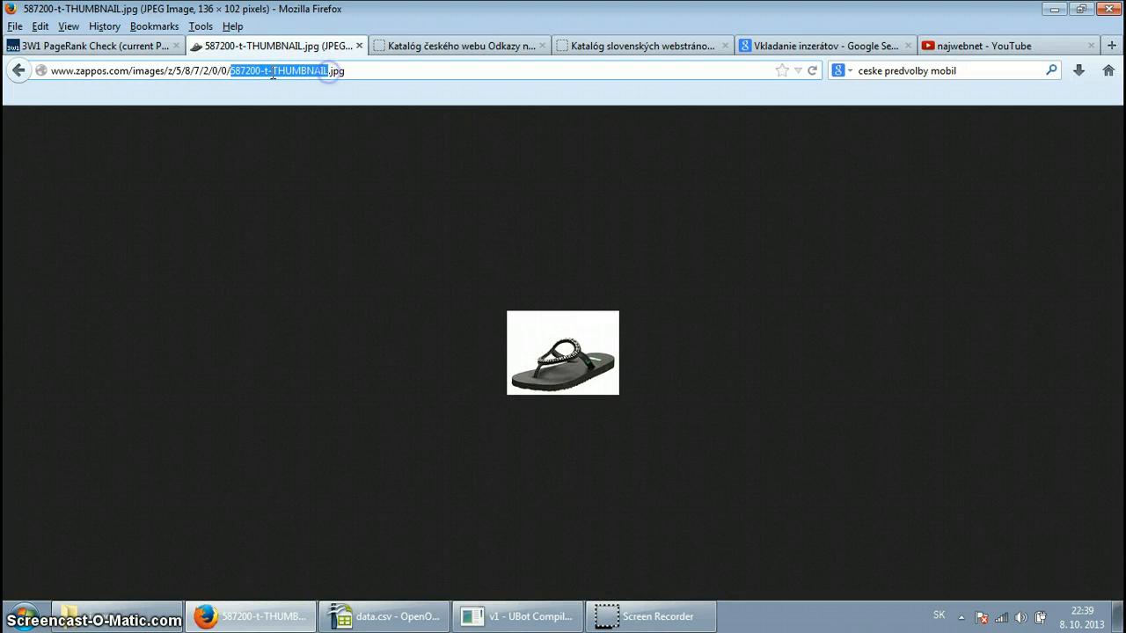
# - Switch back to data.csv in OpenOffice Calc, select cell A1 and examine the descriptive names in column A
pyautogui.click(412, 609)
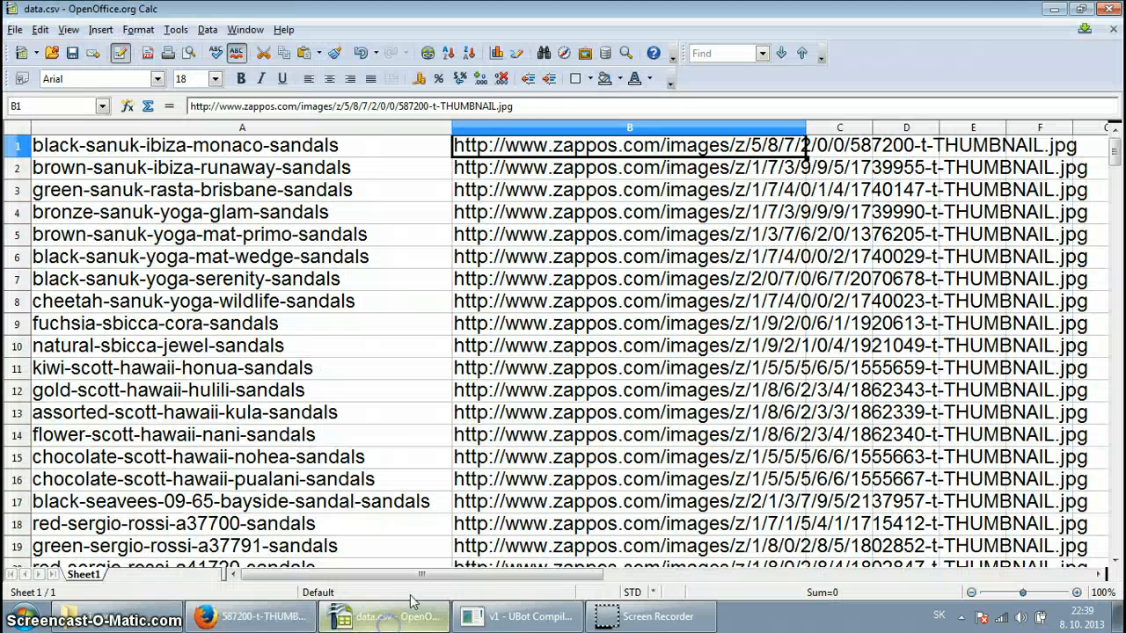
pyautogui.click(384, 148)
pyautogui.scroll(-2, 380, 158)
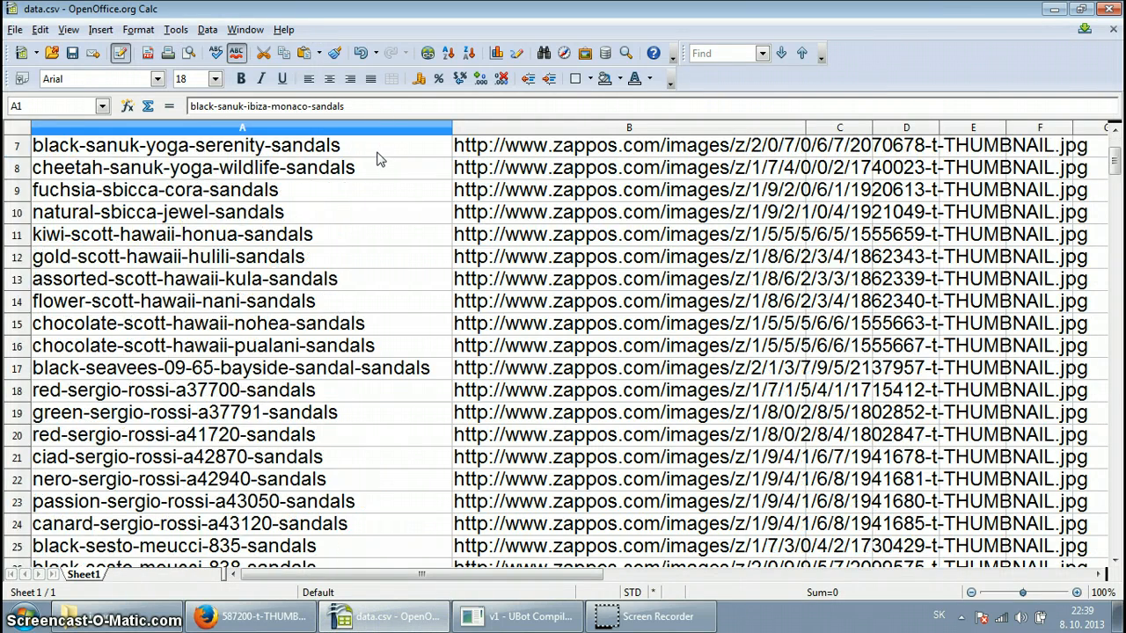
pyautogui.scroll(2, 380, 158)
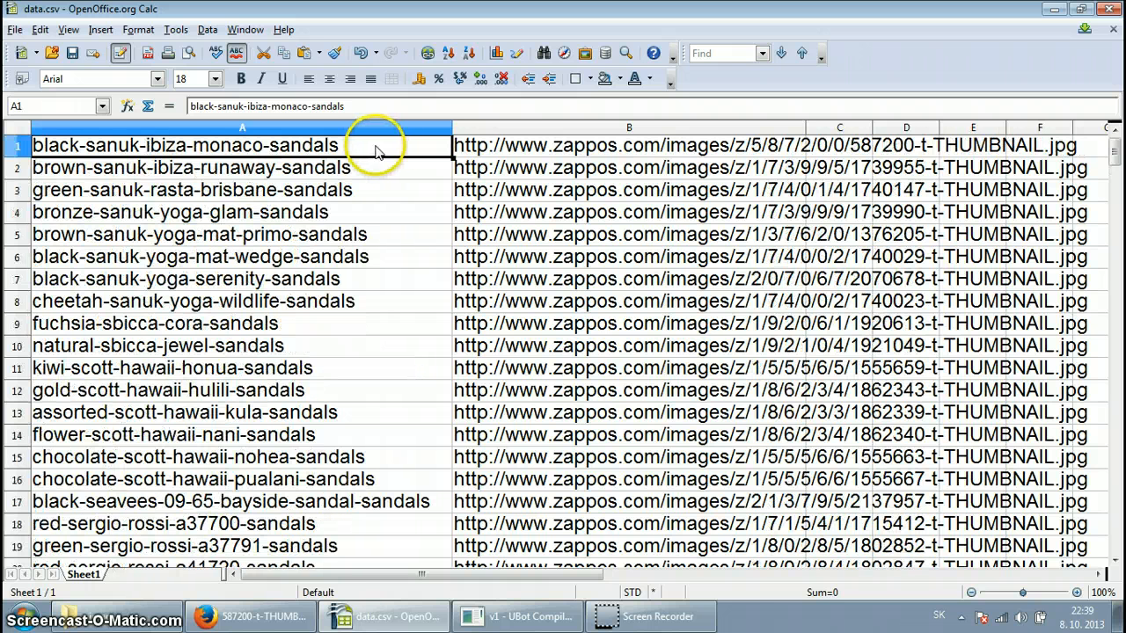
# - Highlight the words "brown" and "runaway" in the name in cell A2, leaving the cell's text unedited
pyautogui.click(345, 169)
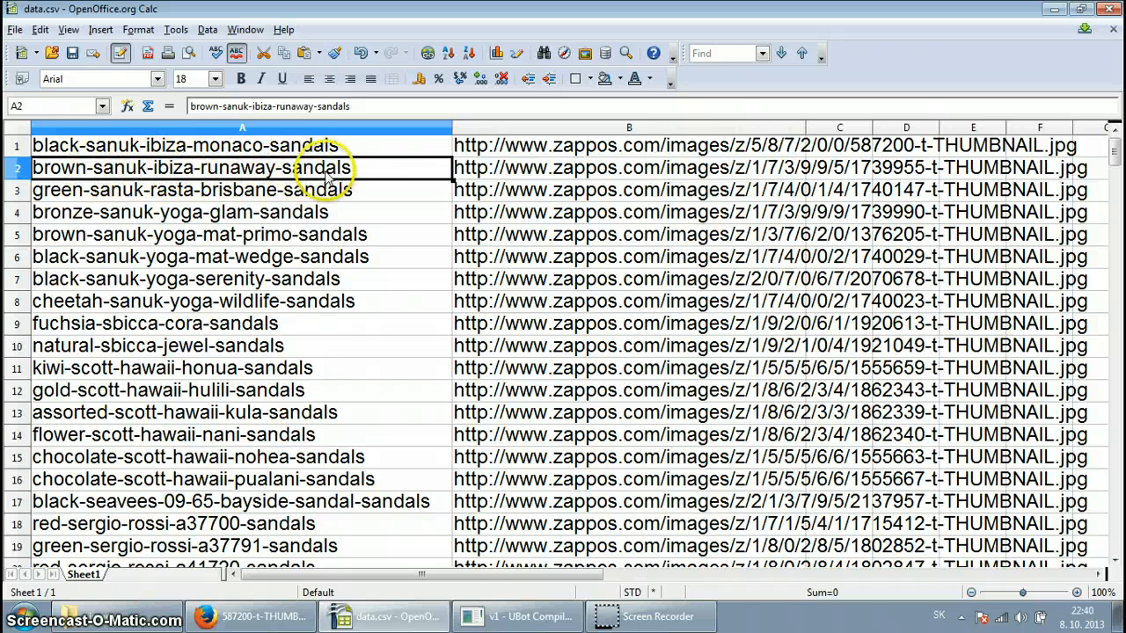
pyautogui.click(79, 167)
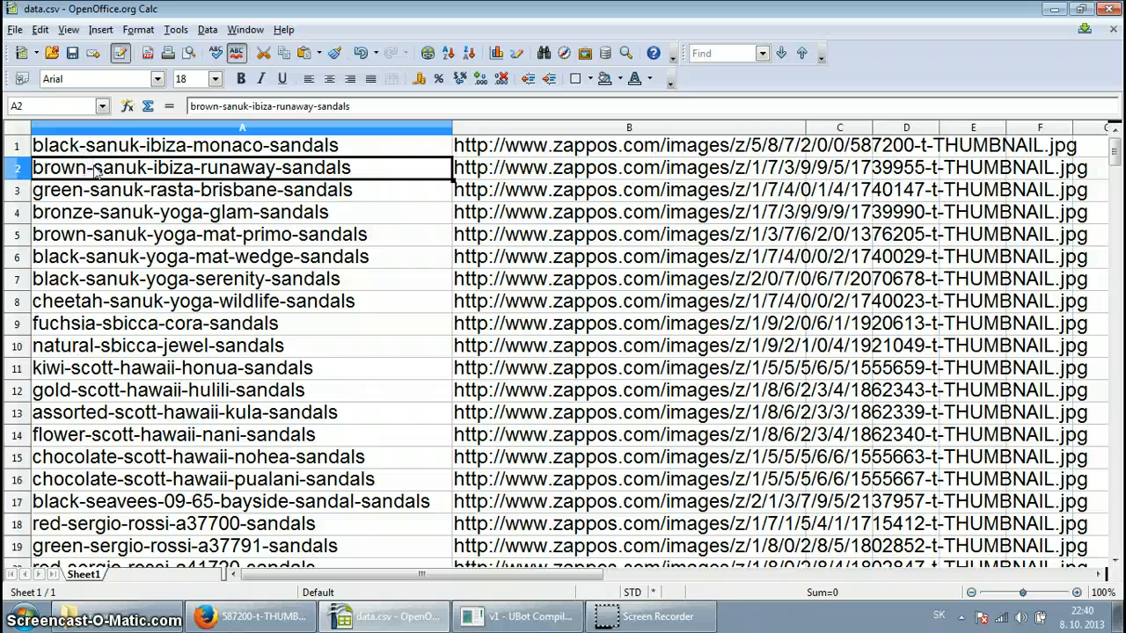
pyautogui.moveTo(219, 107); pyautogui.dragTo(189, 107)
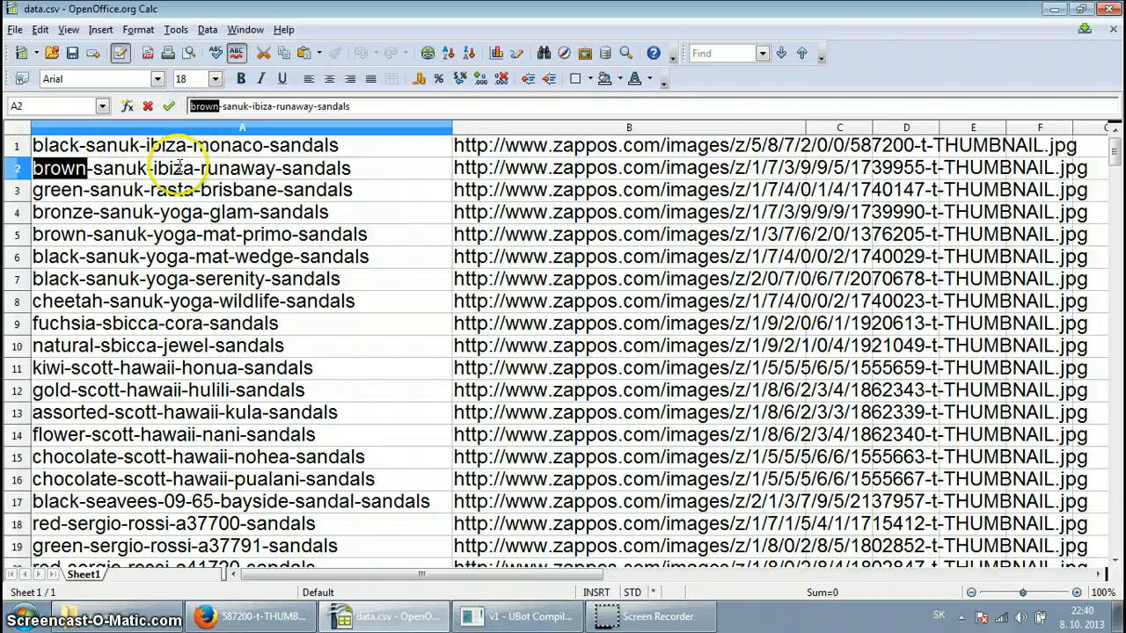
pyautogui.click(91, 169)
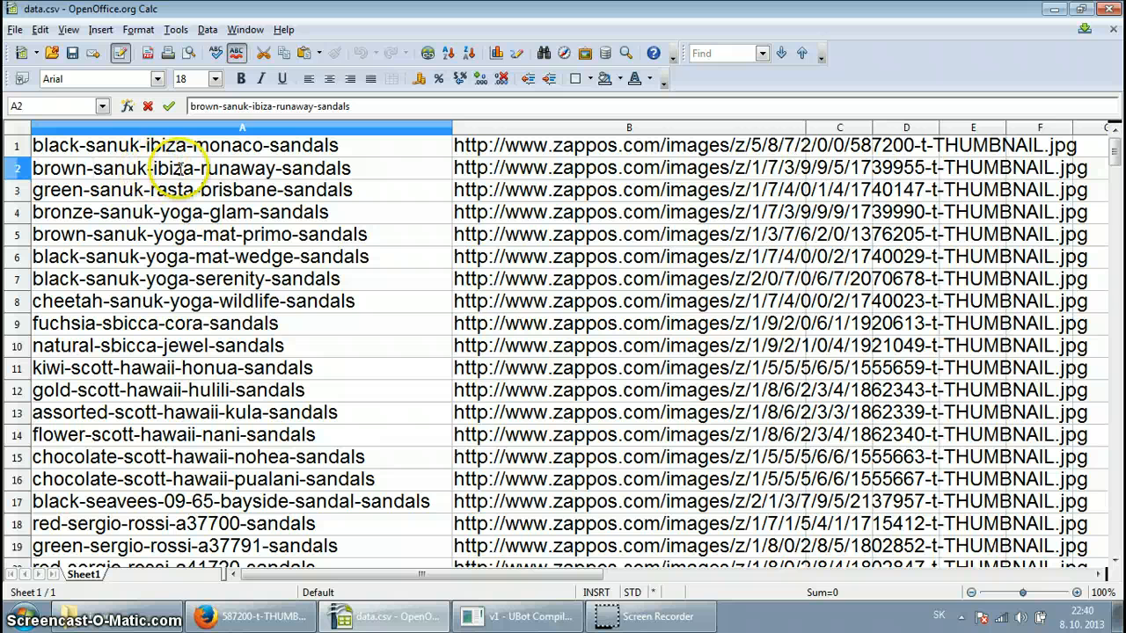
pyautogui.moveTo(199, 168); pyautogui.dragTo(286, 170)
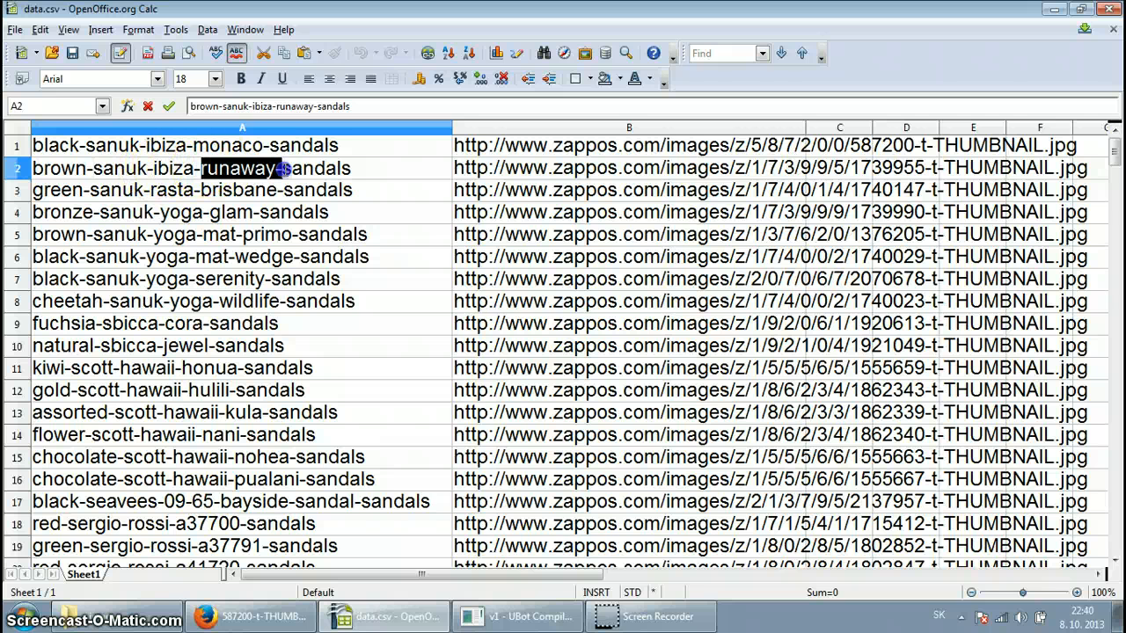
pyautogui.click(359, 192)
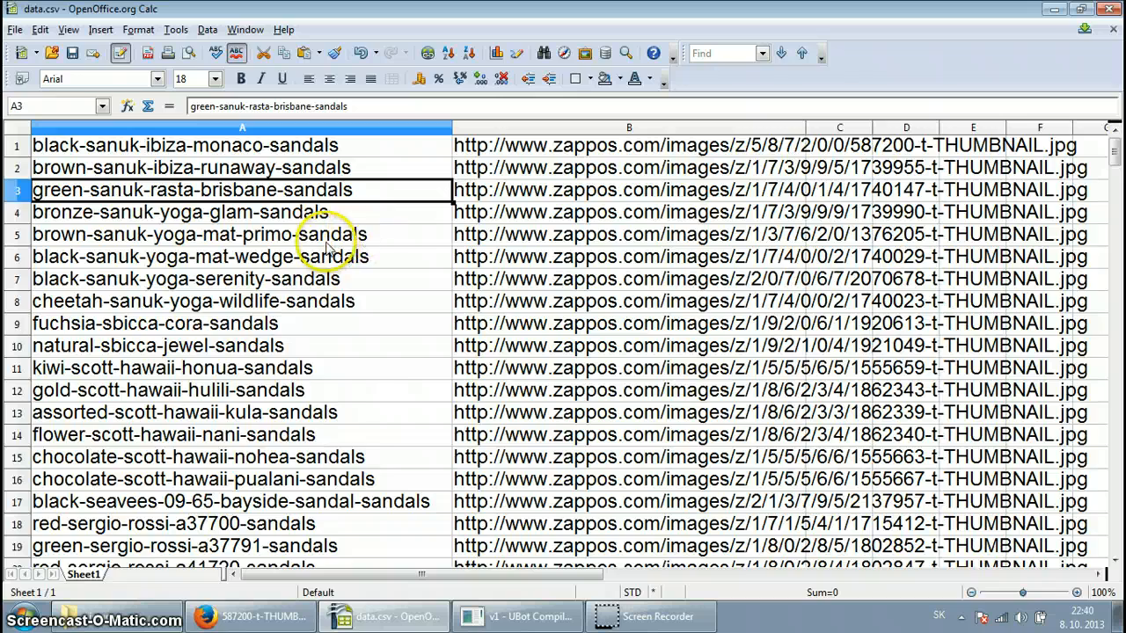
# - Look through the names and image URLs further down the sheet and select cell A65
pyautogui.scroll(-8, 327, 247)
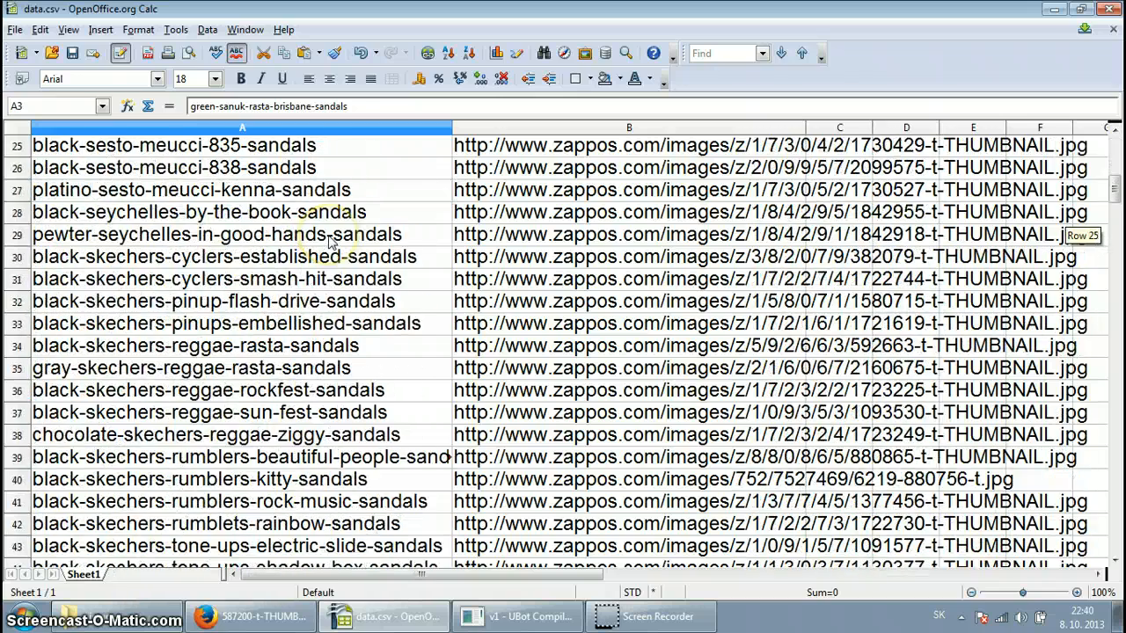
pyautogui.scroll(-2, 330, 242)
pyautogui.scroll(-2, 332, 243)
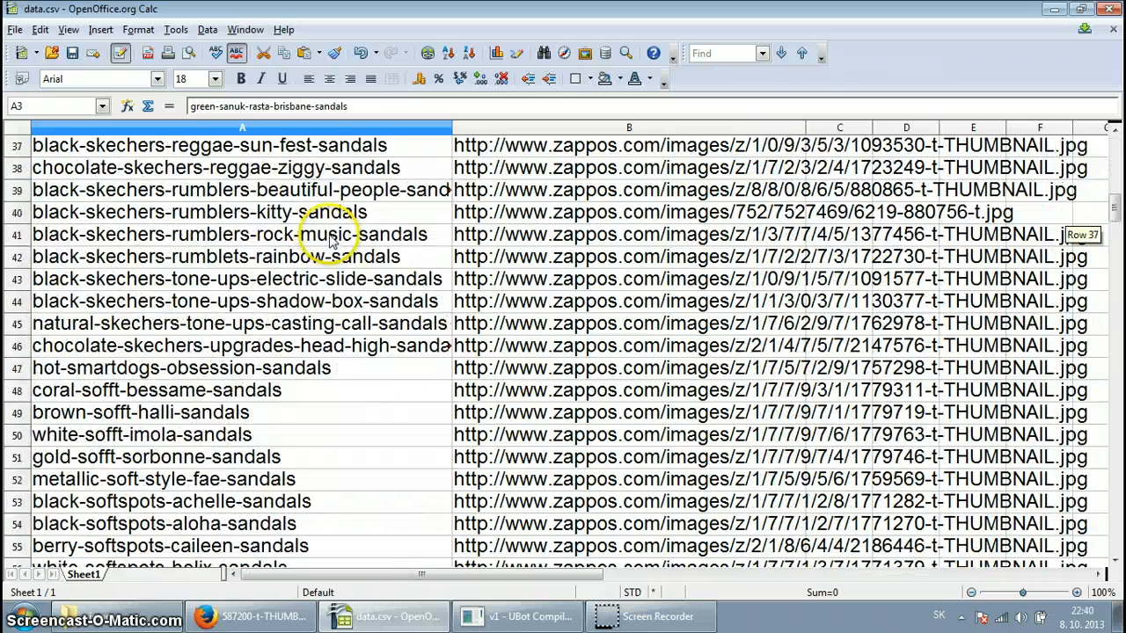
pyautogui.scroll(-5, 332, 241)
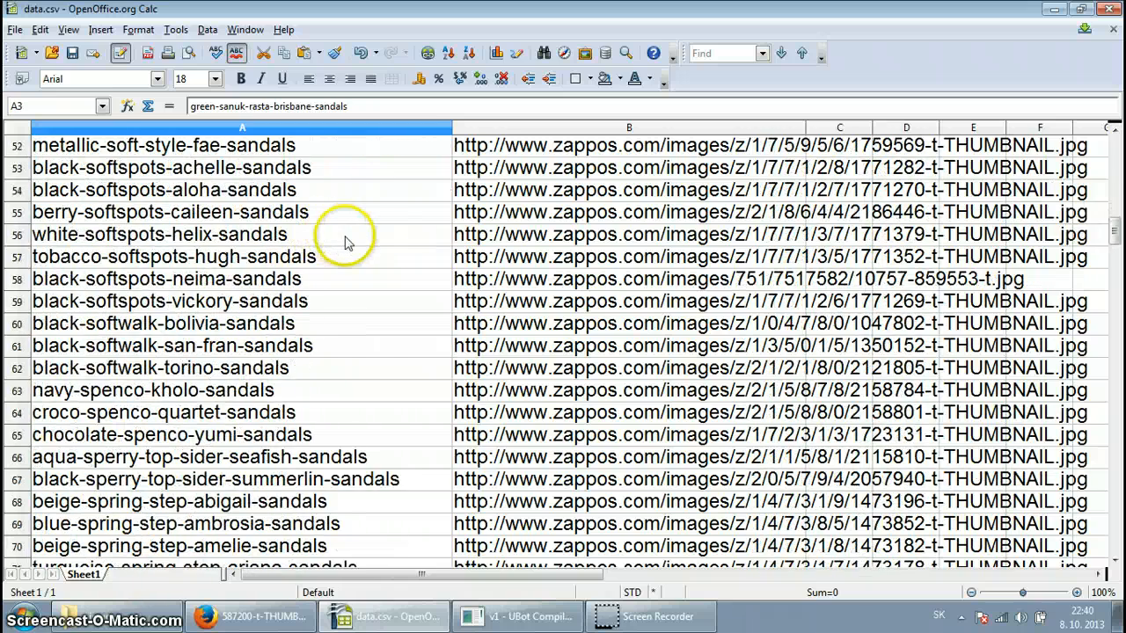
pyautogui.scroll(-2, 343, 241)
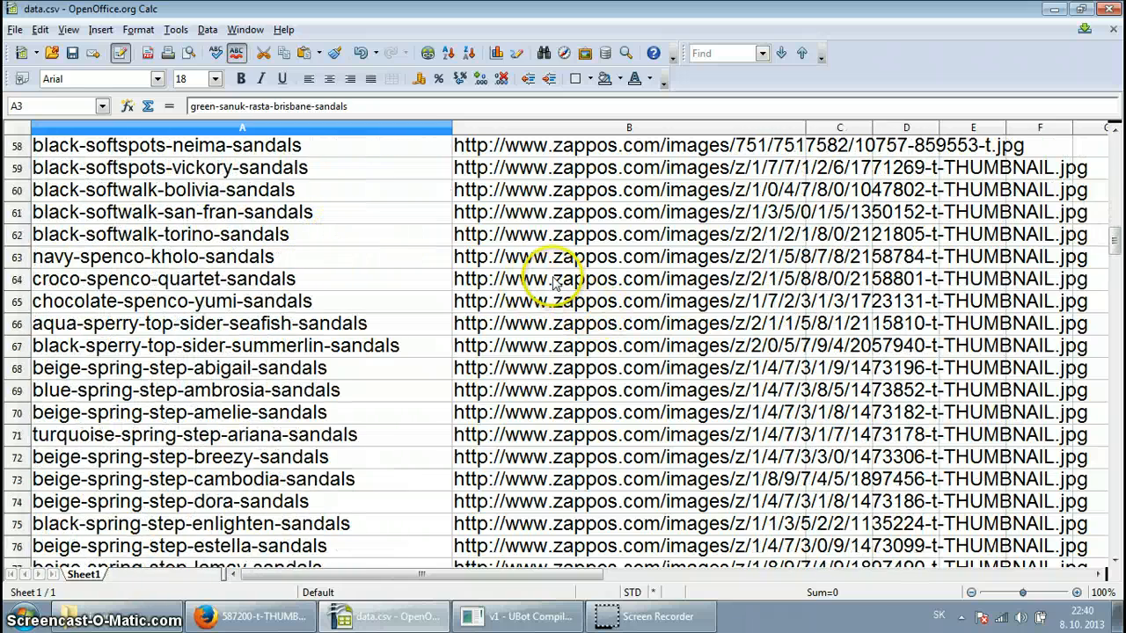
pyautogui.click(400, 310)
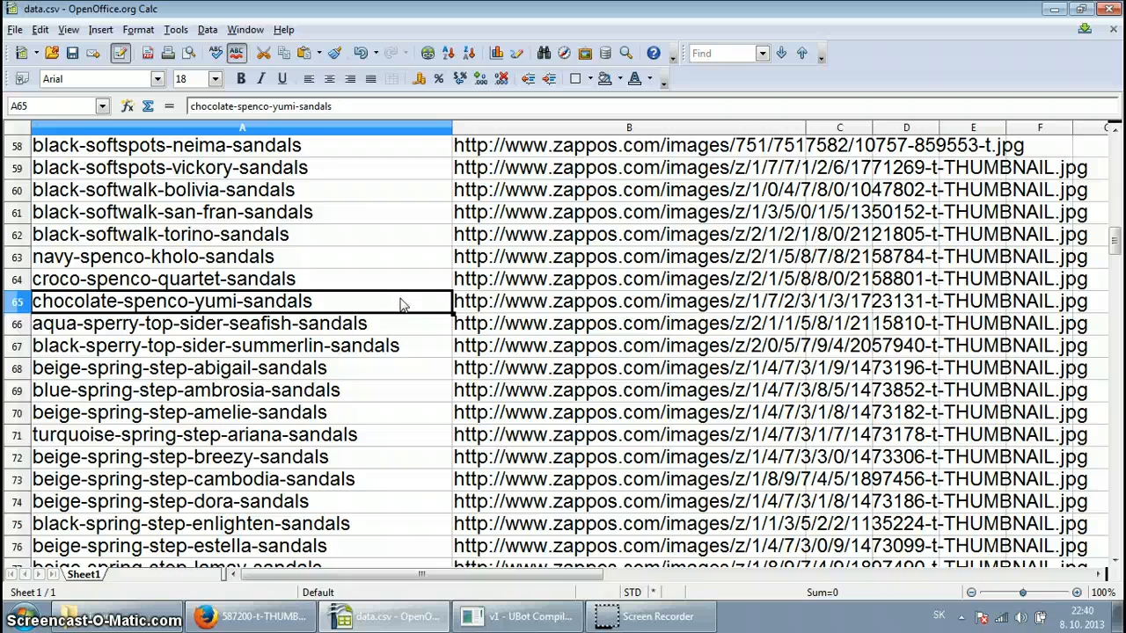
# - Select cell A12 in data.csv and look through the descriptive names and image URLs in the rows around and below it
pyautogui.moveTo(407, 192); pyautogui.dragTo(404, 218)
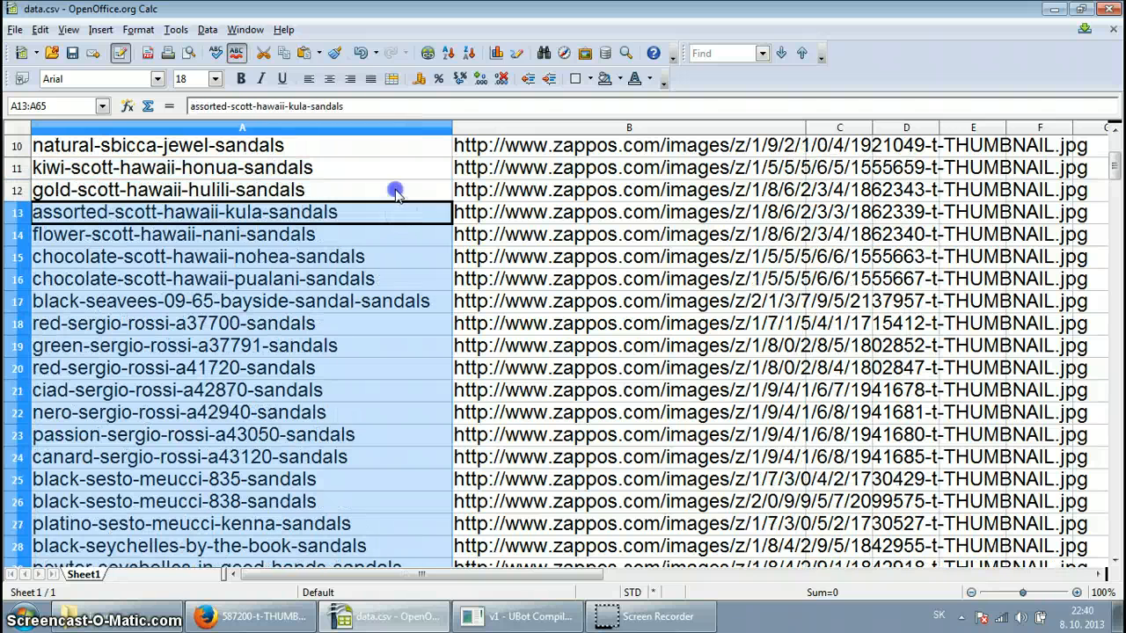
pyautogui.click(396, 192)
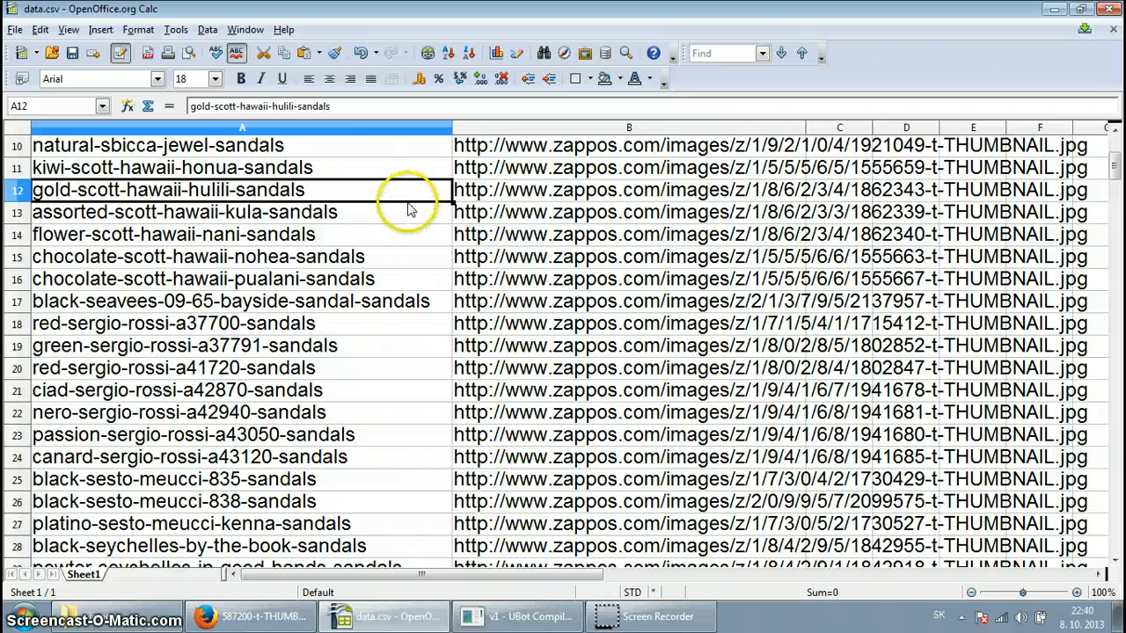
pyautogui.scroll(-2, 380, 207)
pyautogui.scroll(-4, 380, 207)
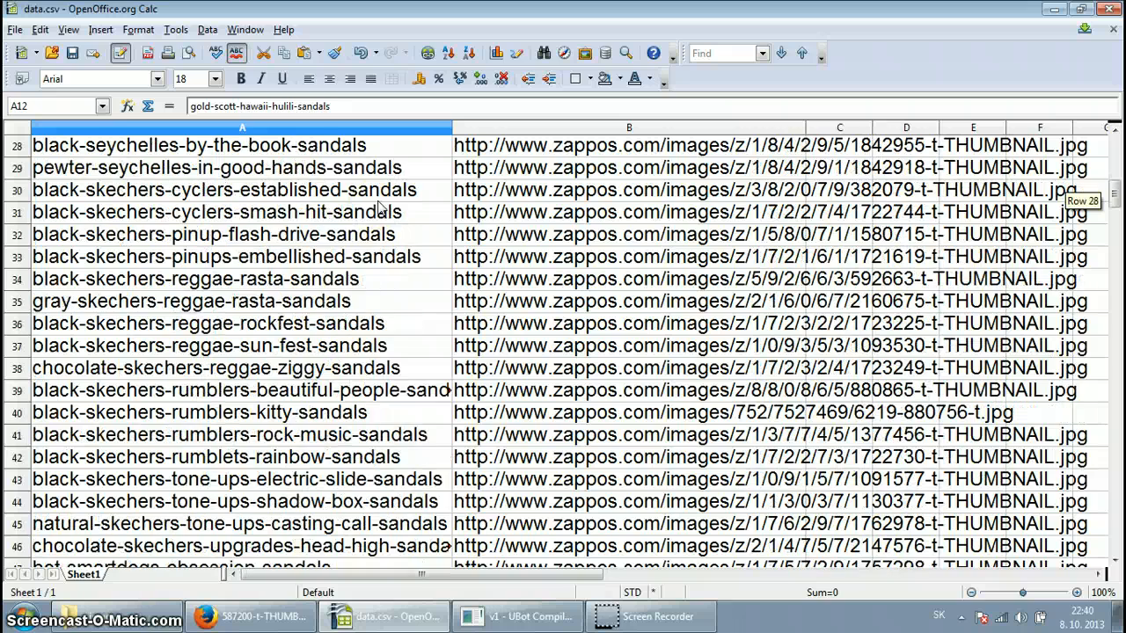
pyautogui.scroll(-4, 380, 208)
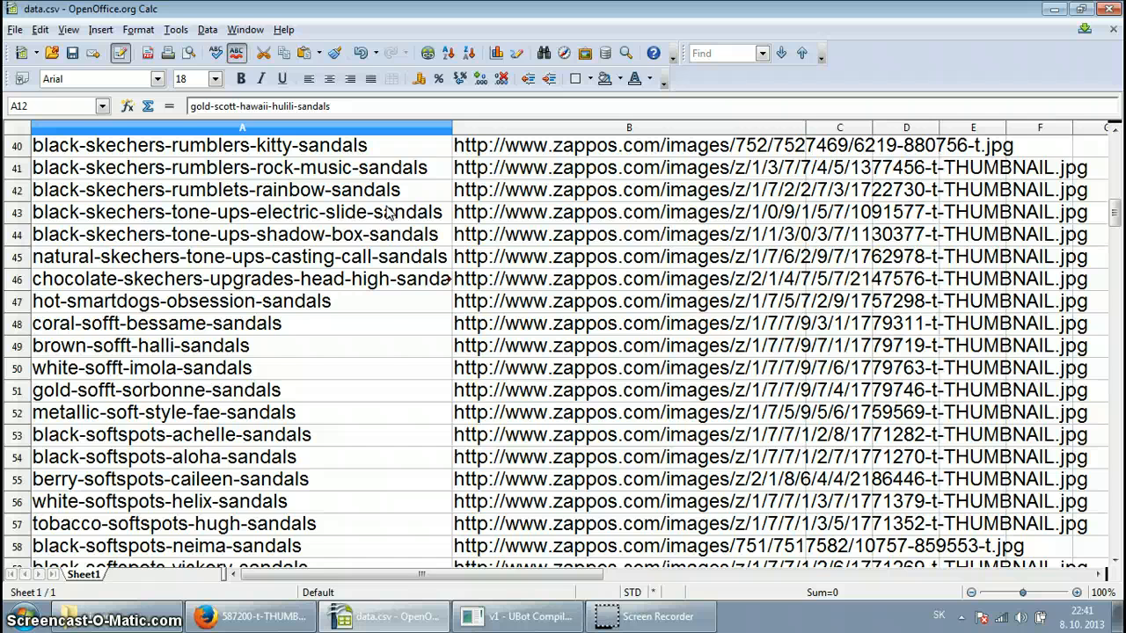
pyautogui.scroll(11, 387, 211)
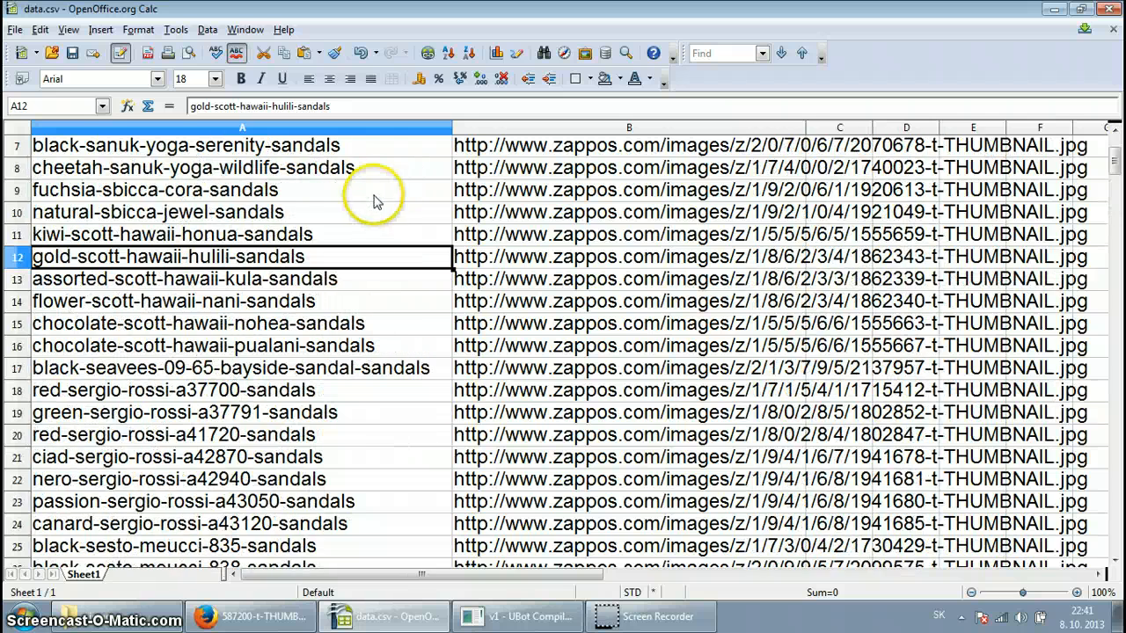
pyautogui.scroll(2, 383, 195)
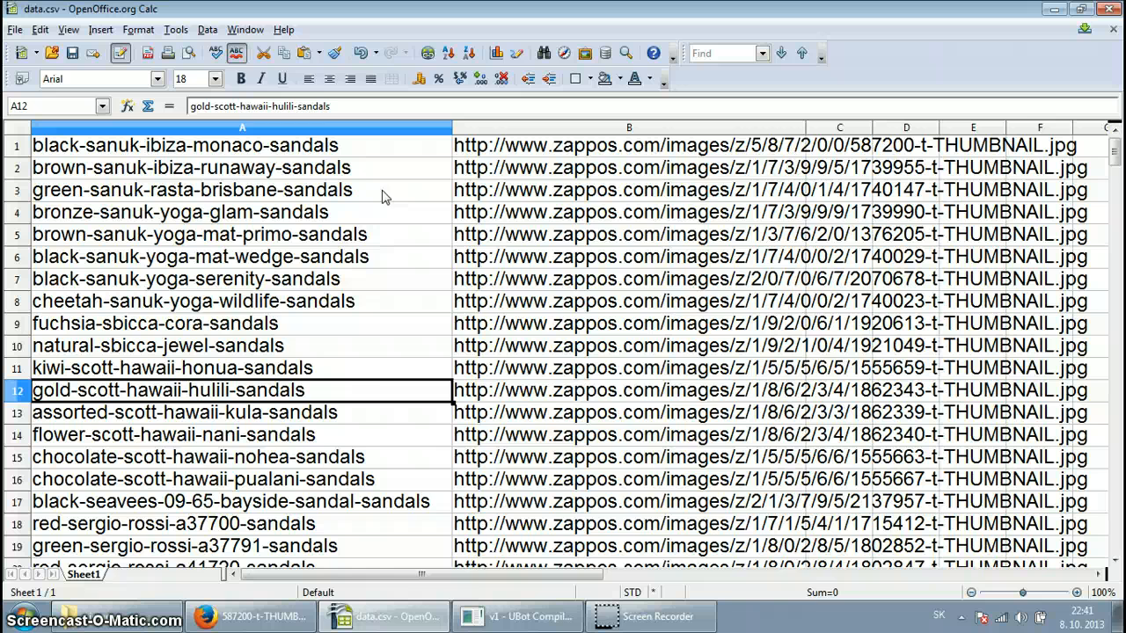
# - Switch to the UBot Compiled Bot, maximize its window and run the bot
pyautogui.click(504, 616)
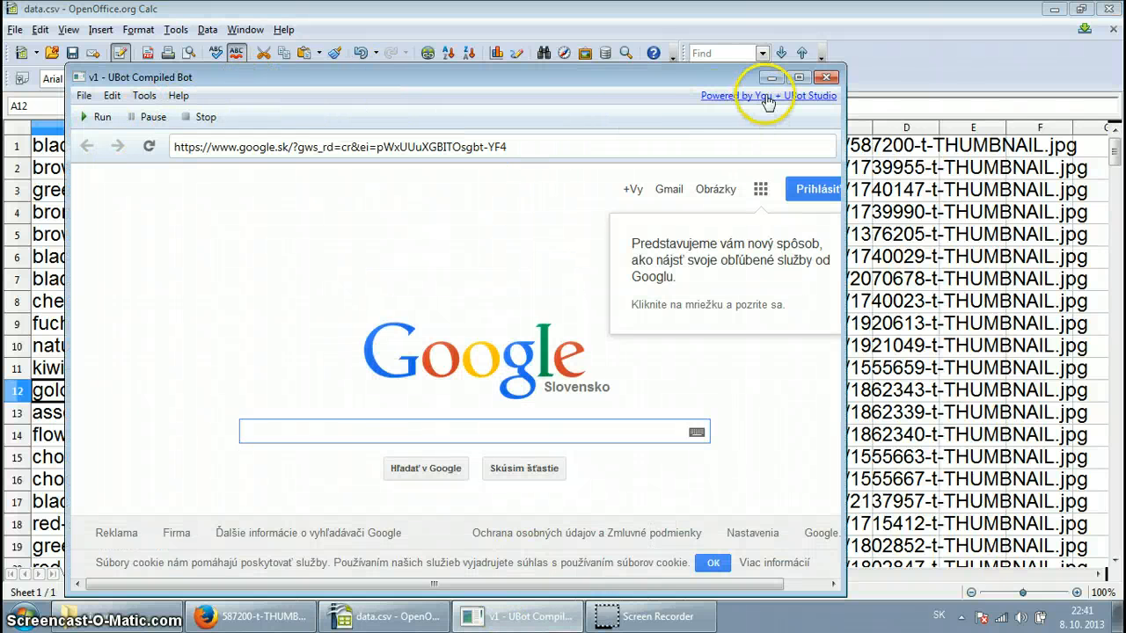
pyautogui.click(799, 77)
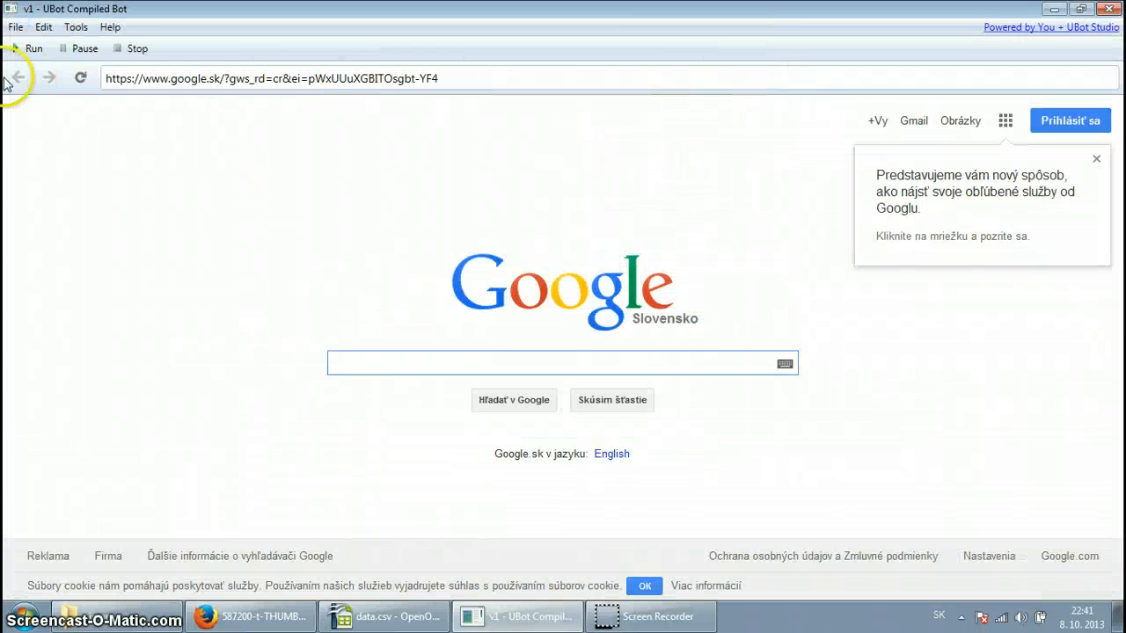
pyautogui.click(32, 50)
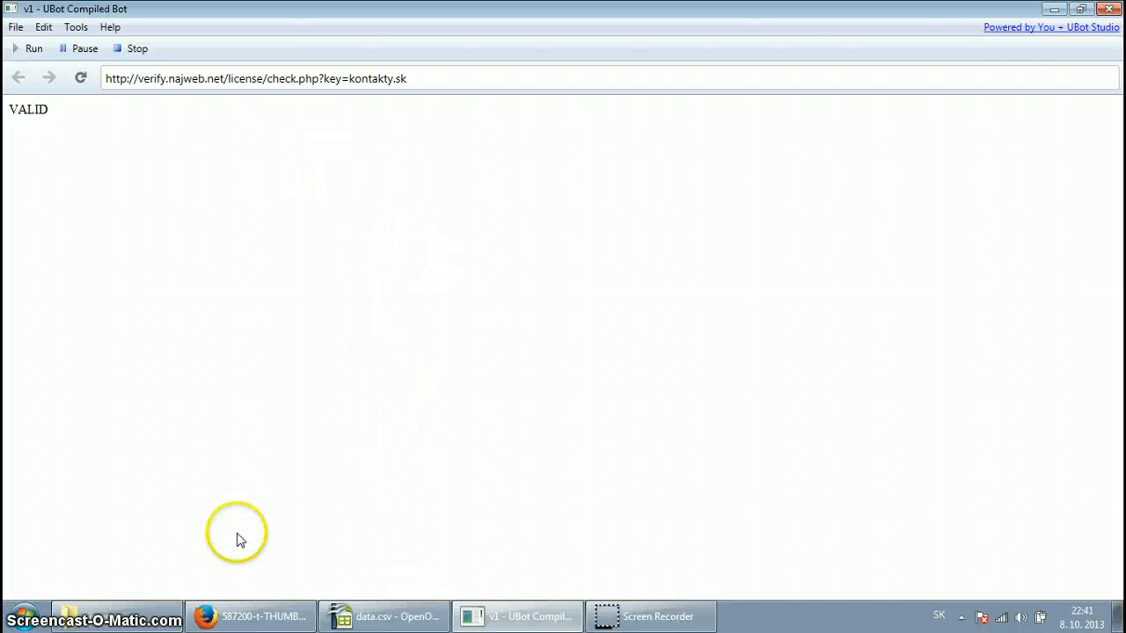
# - Check the ImageDownload folder and its images subfolder in Windows Explorer for downloaded files, comparing with the bot window
pyautogui.click(155, 623)
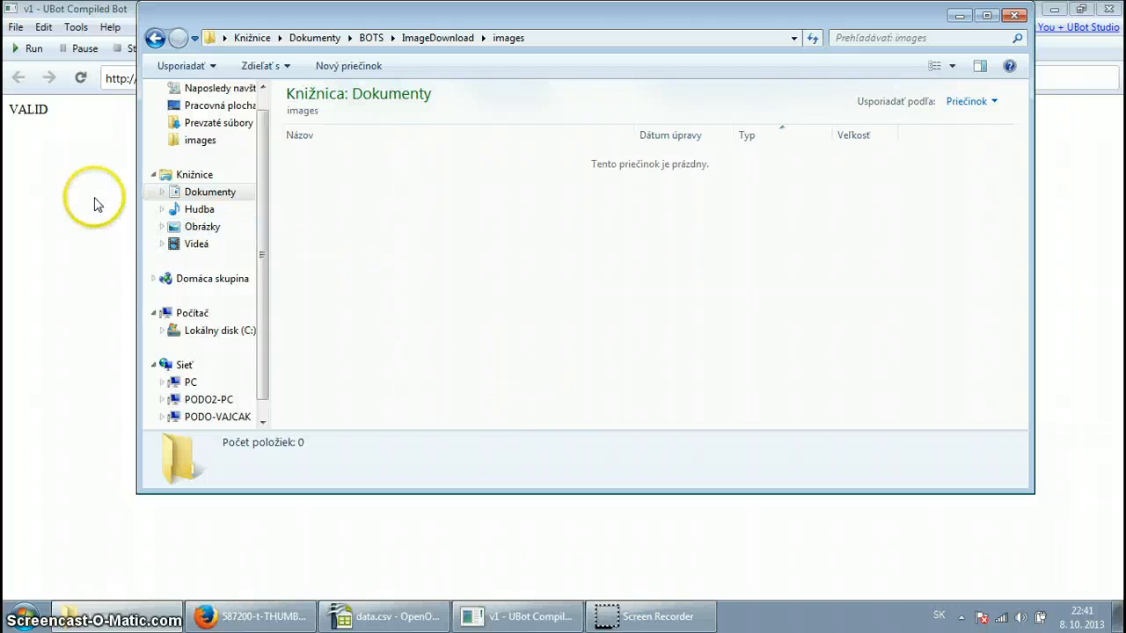
pyautogui.click(453, 40)
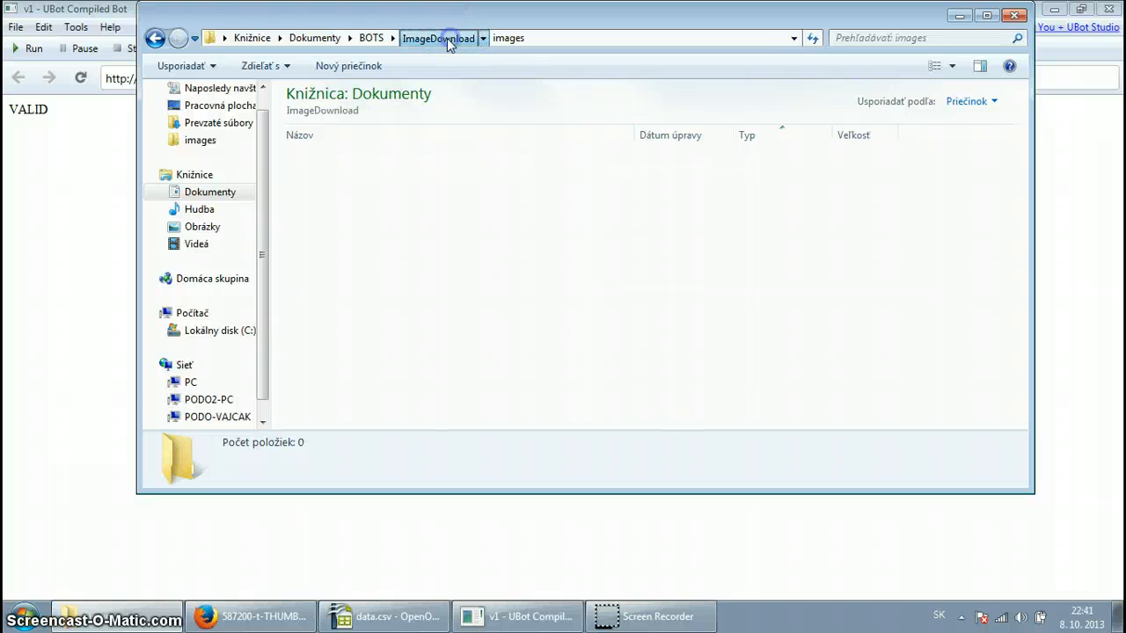
pyautogui.click(364, 163)
pyautogui.doubleClick(360, 161)
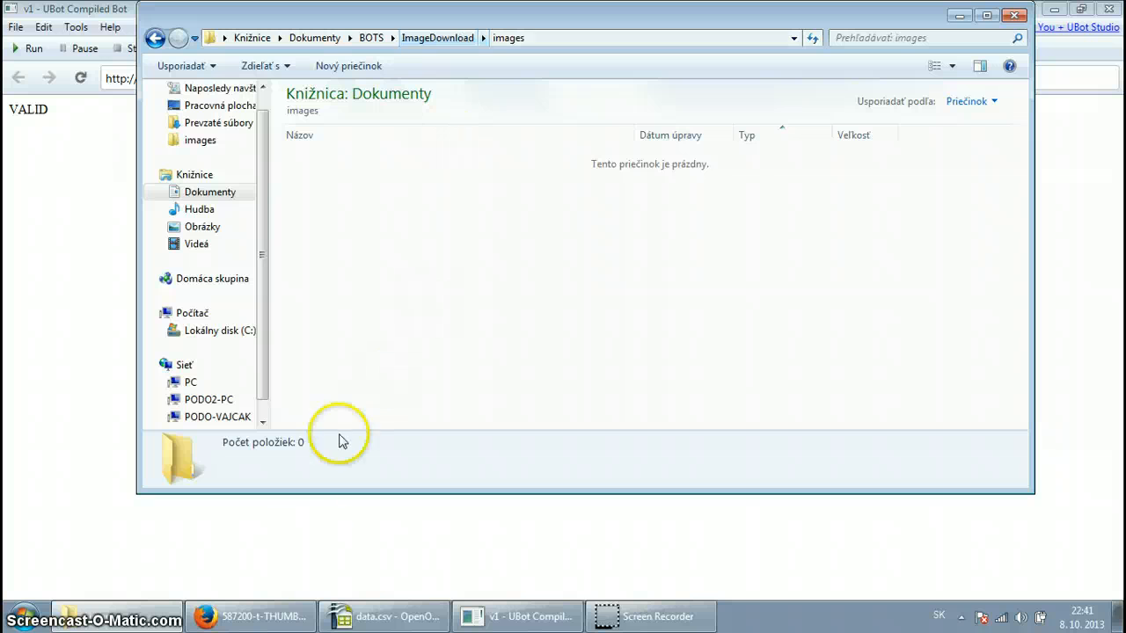
pyautogui.click(523, 615)
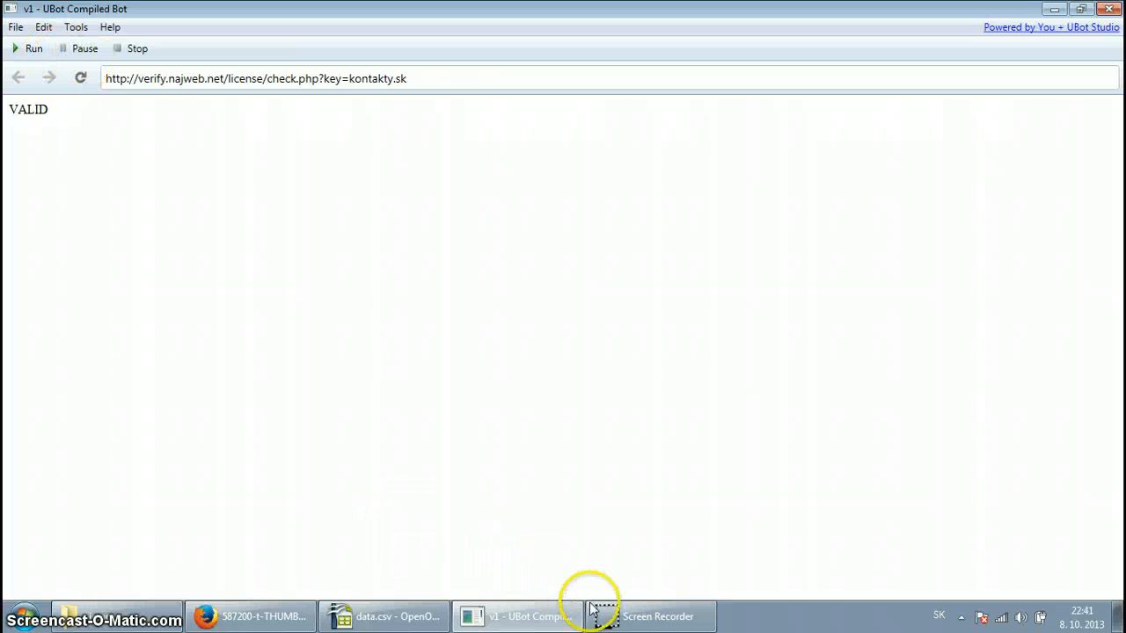
pyautogui.click(128, 618)
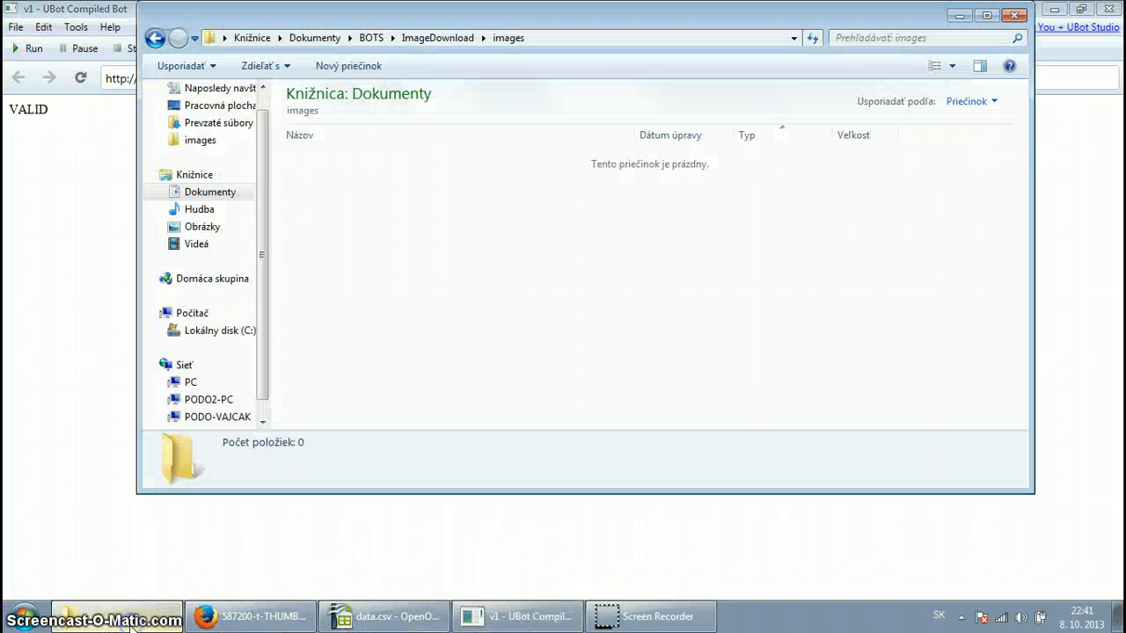
# - Close data.csv in OpenOffice Calc and run the UBot bot again
pyautogui.click(415, 615)
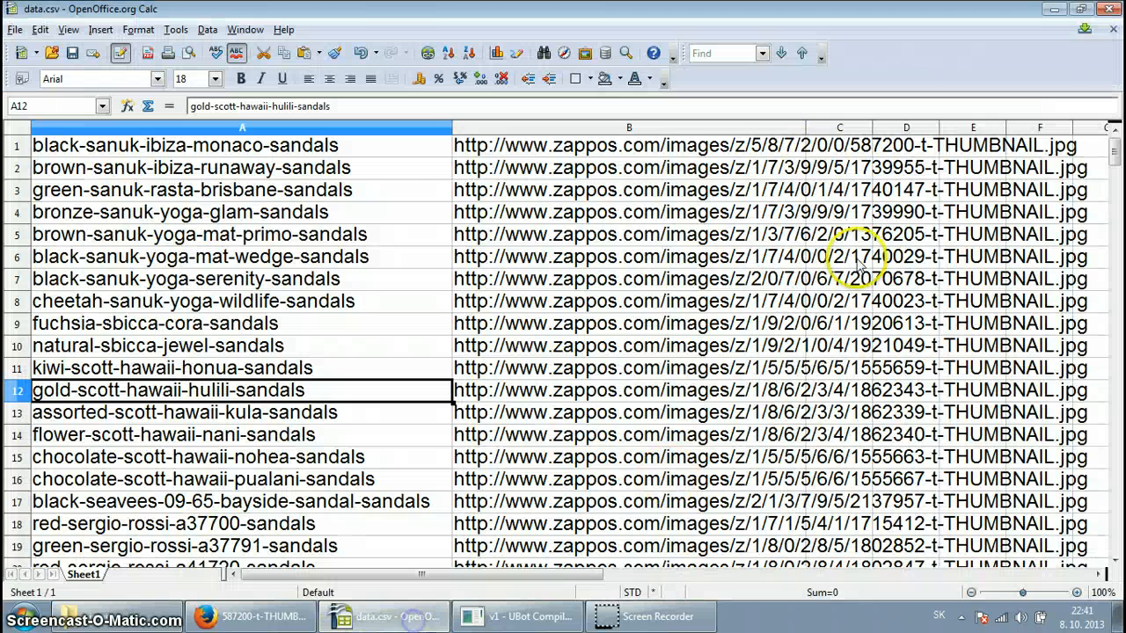
pyautogui.click(1105, 8)
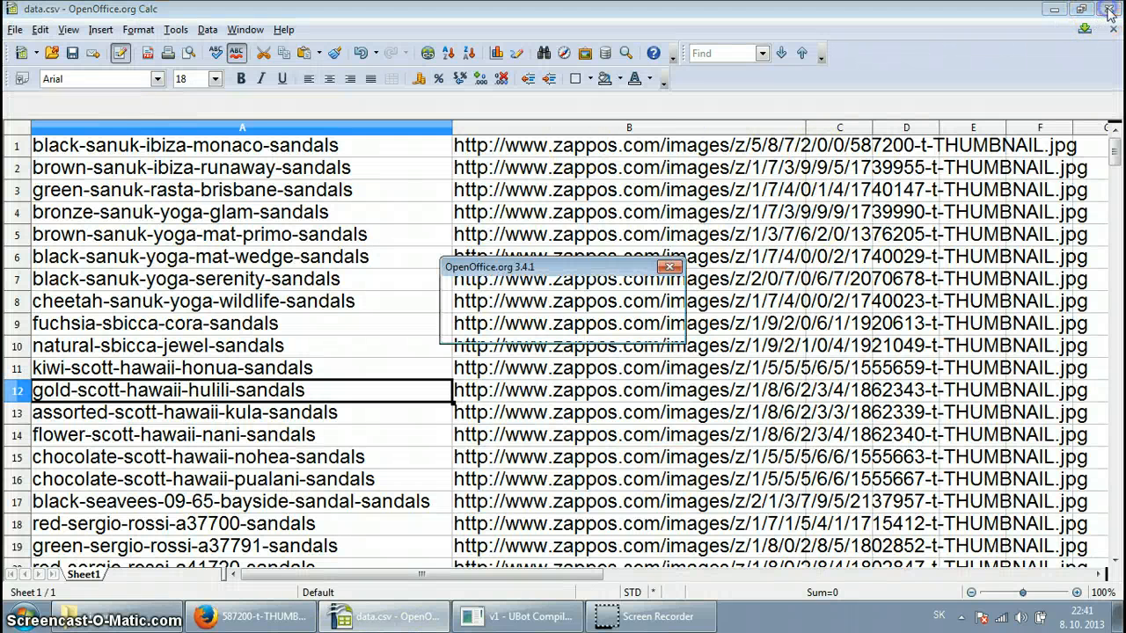
pyautogui.click(562, 327)
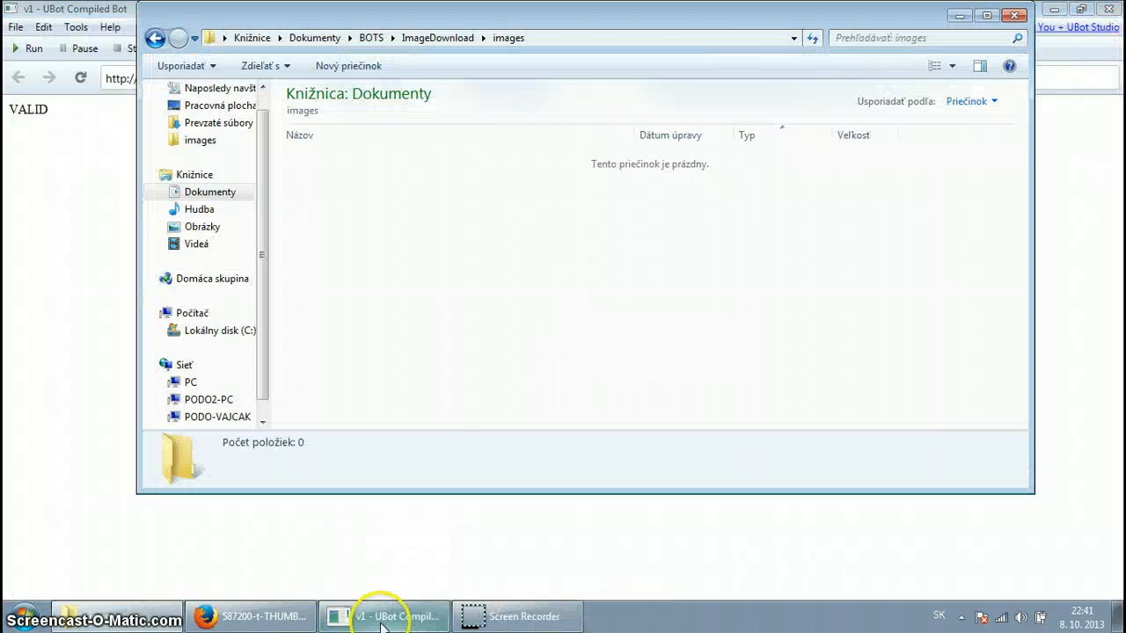
pyautogui.click(378, 616)
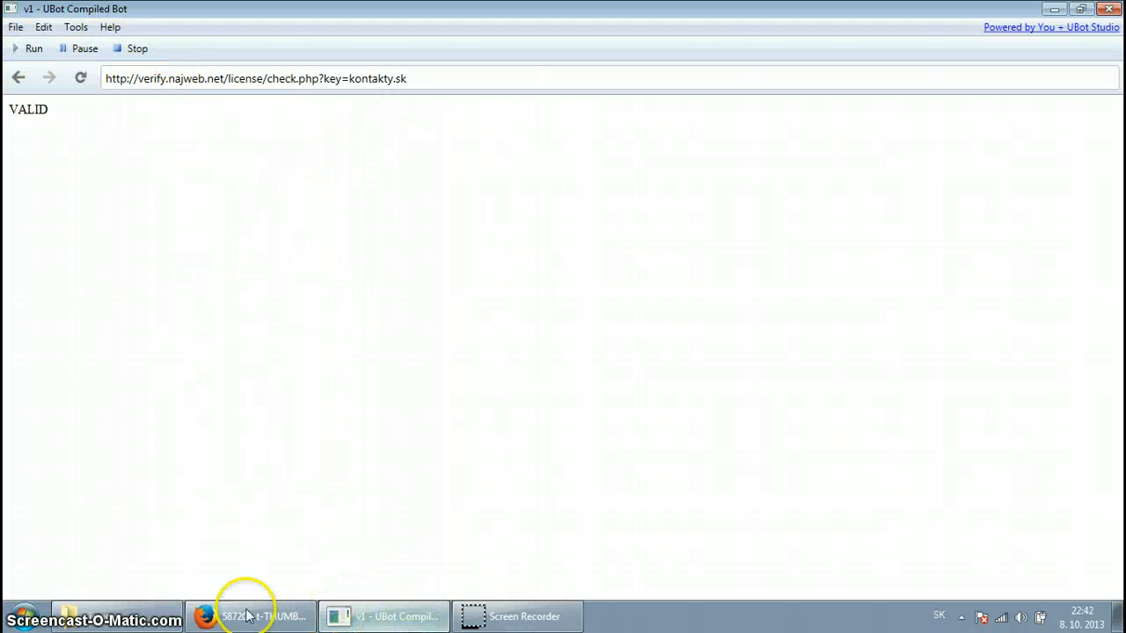
# - Switch to the images folder in Windows Explorer and show its downloaded files as large icons
pyautogui.click(163, 624)
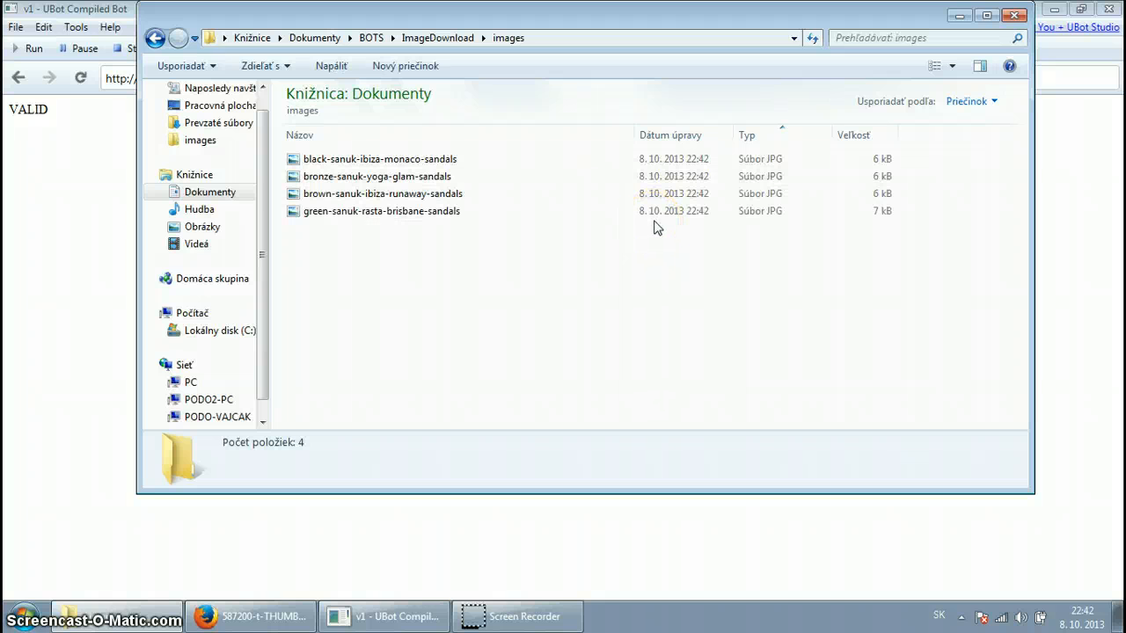
pyautogui.click(689, 227)
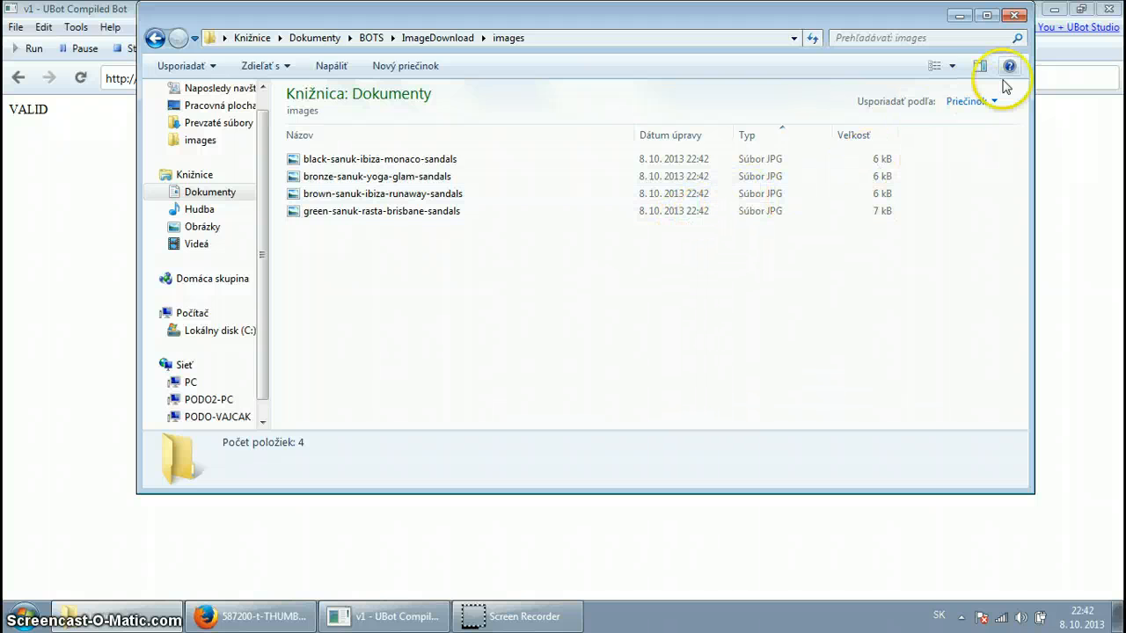
pyautogui.click(950, 65)
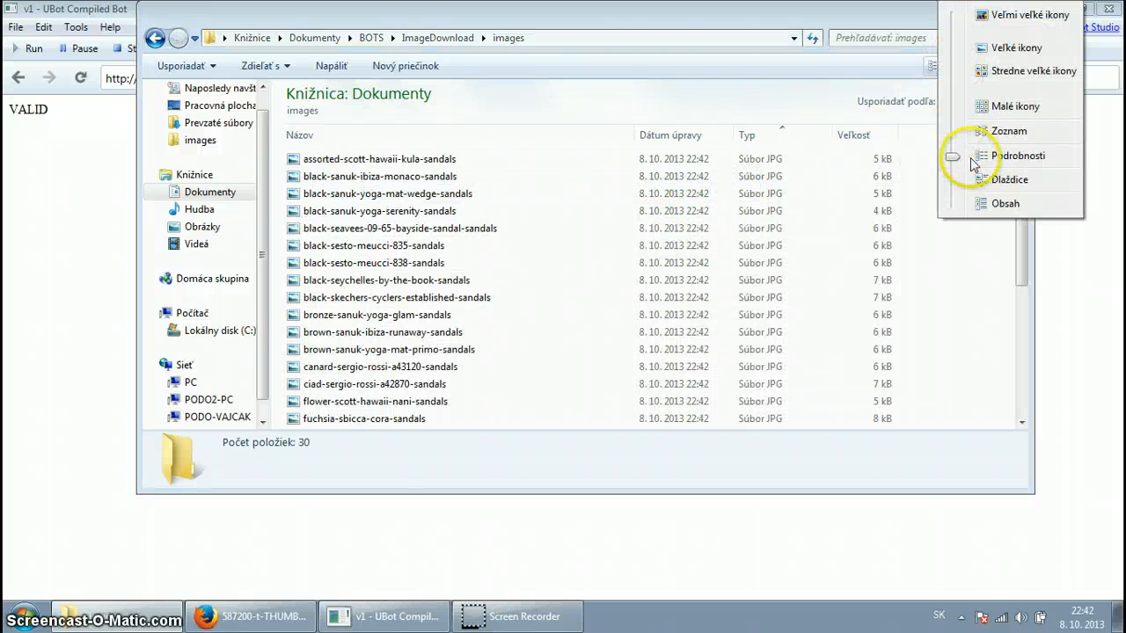
pyautogui.moveTo(952, 156); pyautogui.dragTo(952, 53)
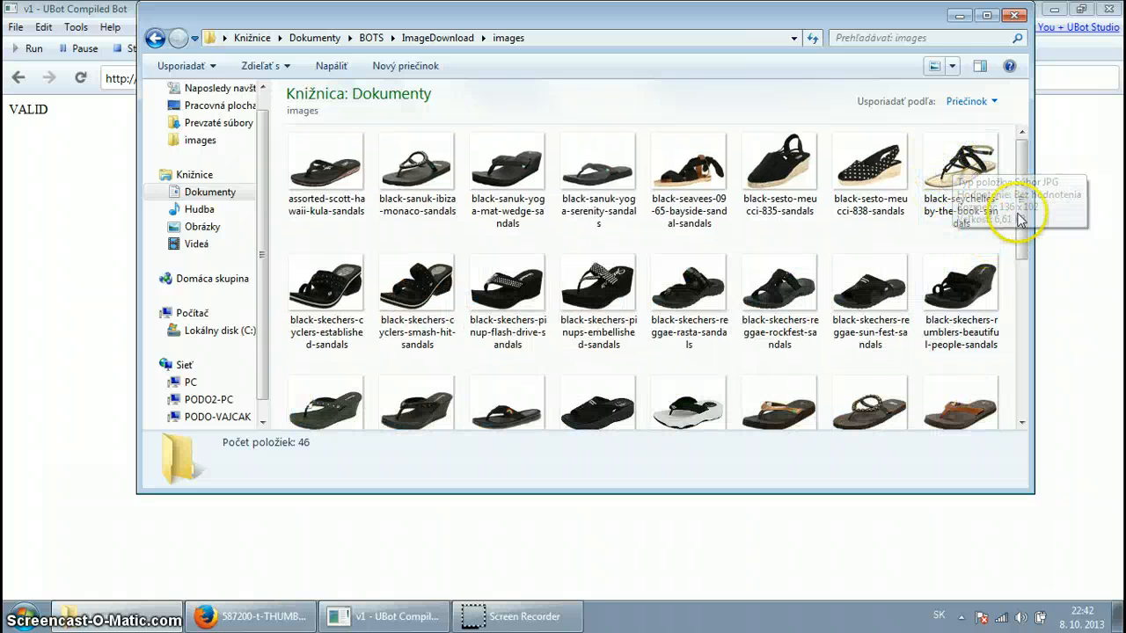
# - Look through the downloaded sandal thumbnails and their descriptive file names in the images folder
pyautogui.moveTo(1013, 214); pyautogui.dragTo(1017, 339)
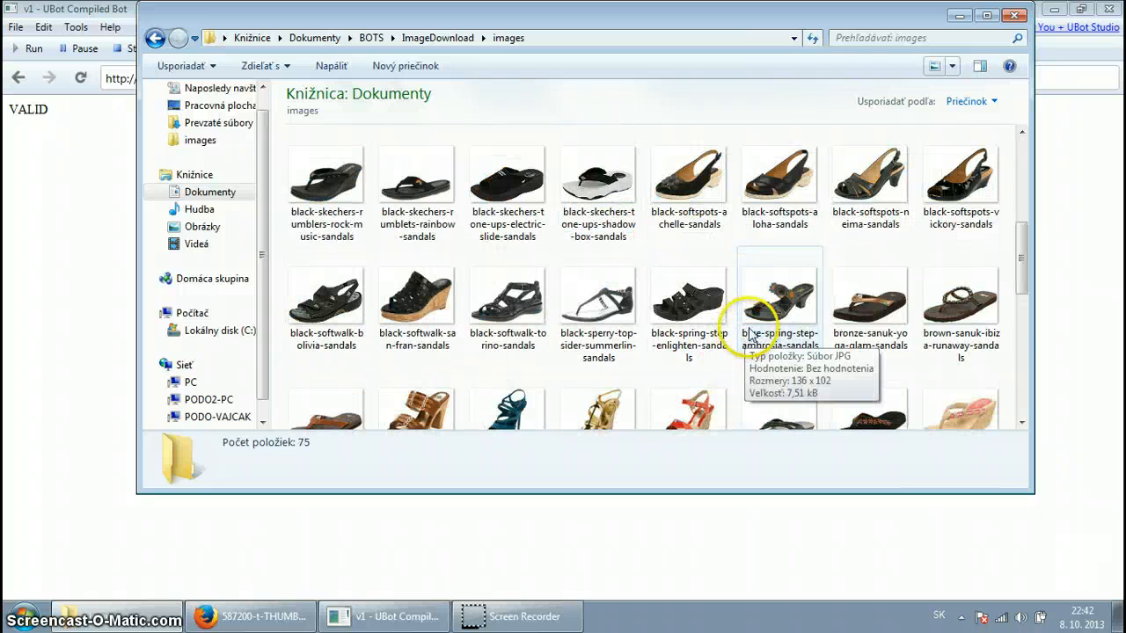
pyautogui.moveTo(1021, 264); pyautogui.dragTo(1020, 374)
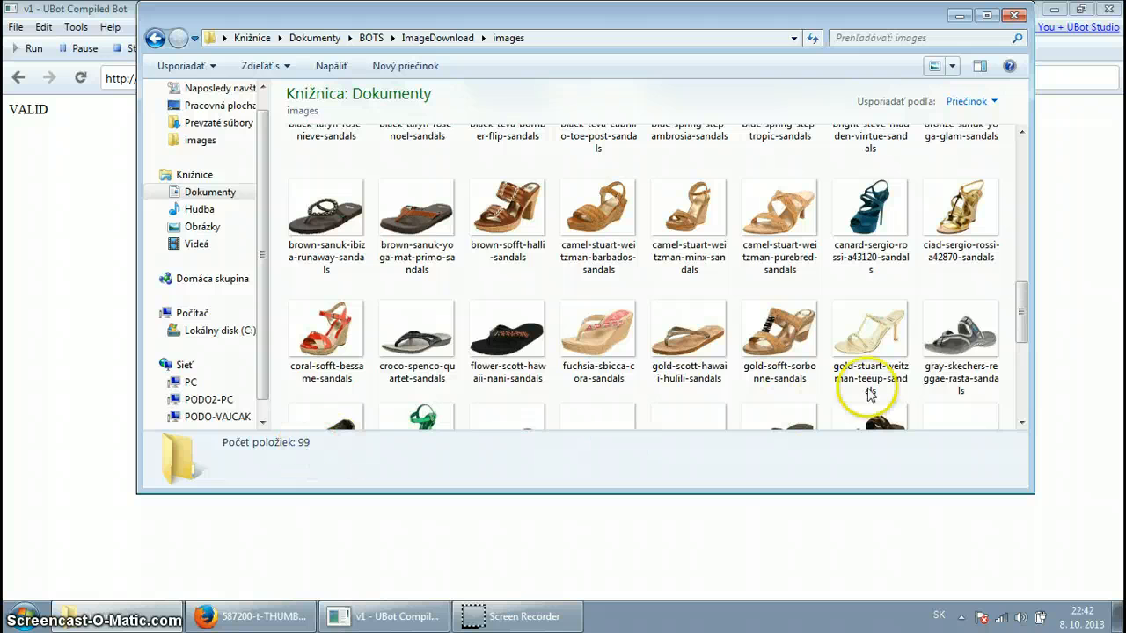
pyautogui.moveTo(1020, 318); pyautogui.dragTo(1019, 382)
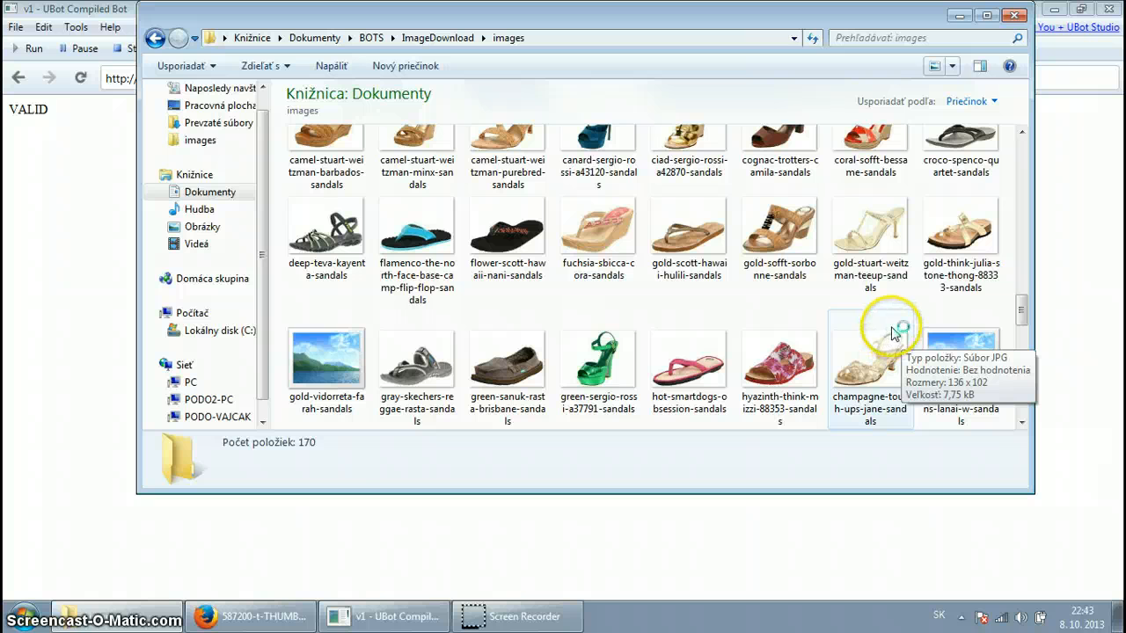
# - Switch to the Weblinky catalogue in Firefox and open the website submission form for the highlighted listing at 14 € per year
pyautogui.click(255, 616)
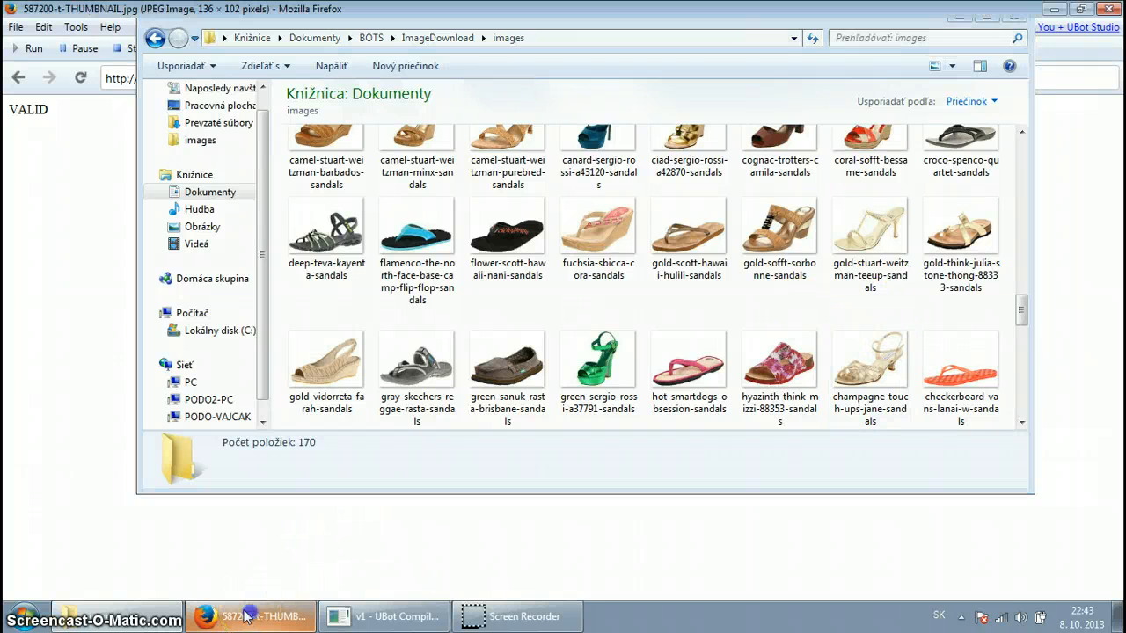
pyautogui.click(495, 44)
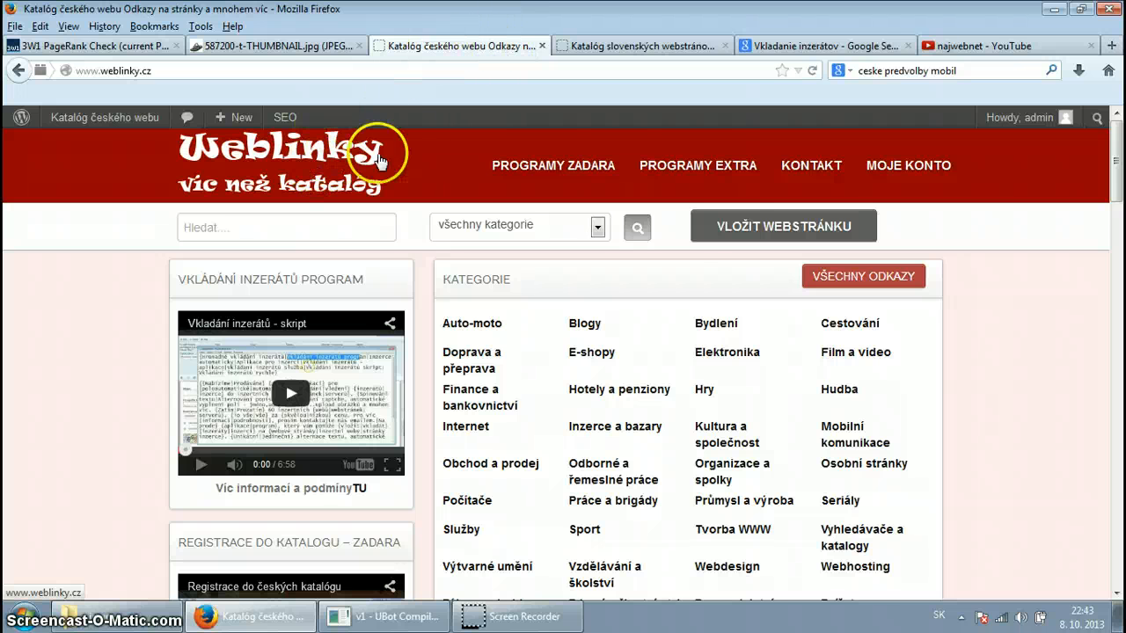
pyautogui.moveTo(714, 164)
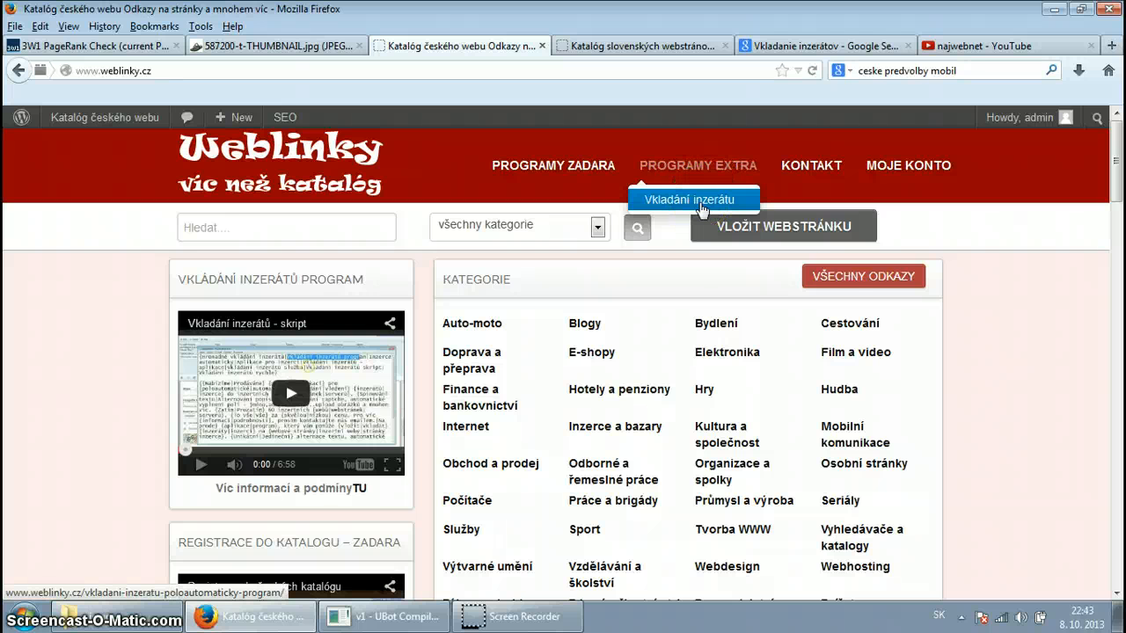
pyautogui.click(757, 229)
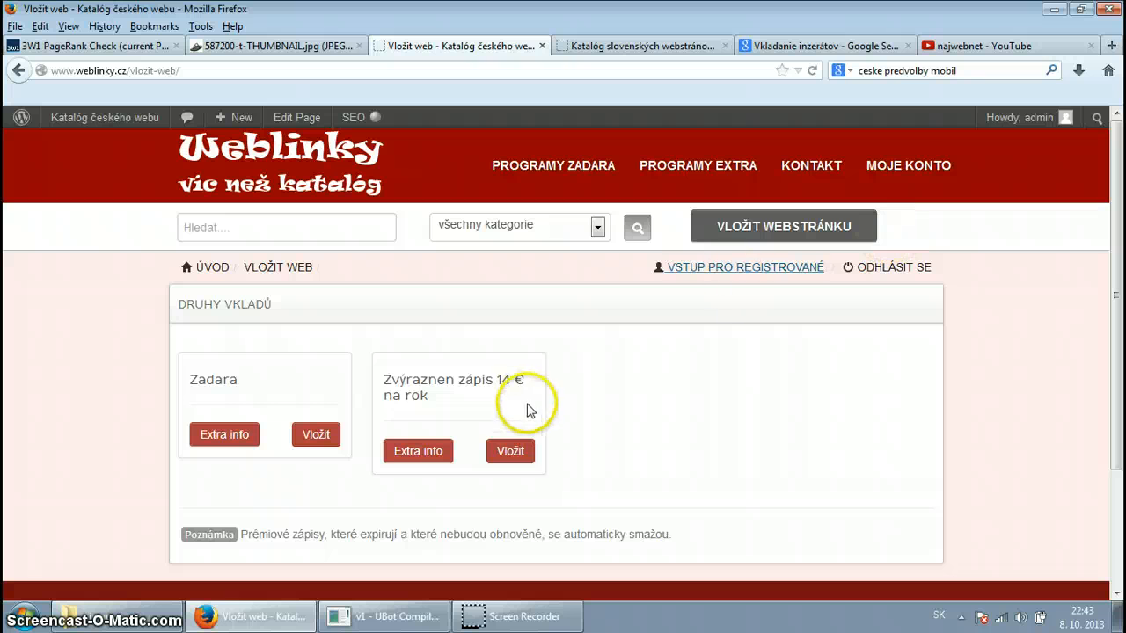
pyautogui.click(510, 453)
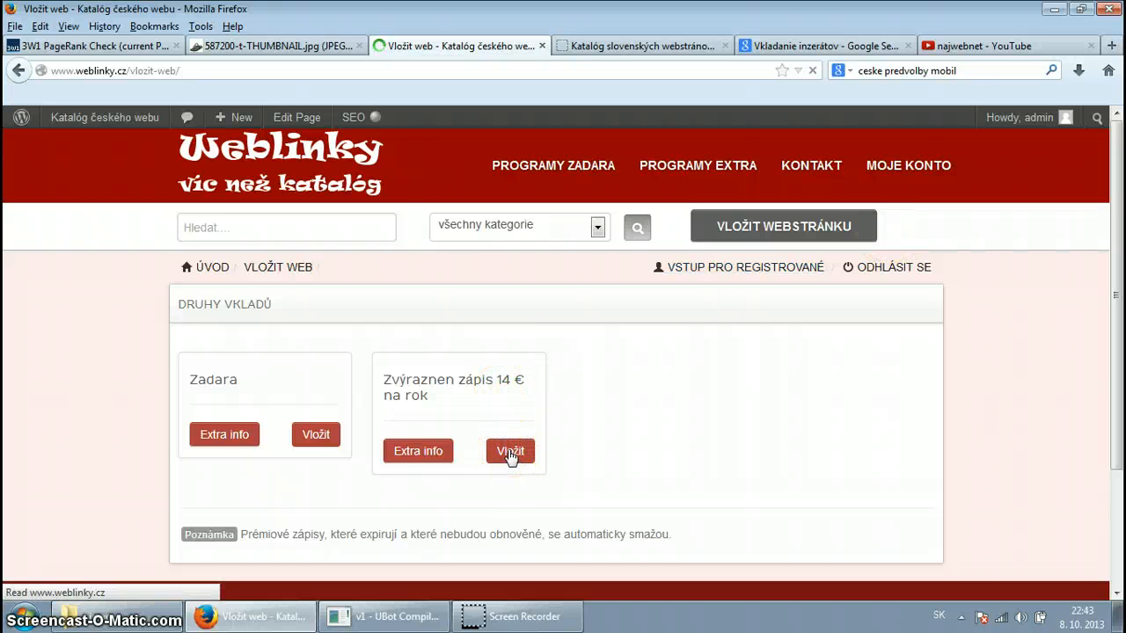
pyautogui.click(627, 383)
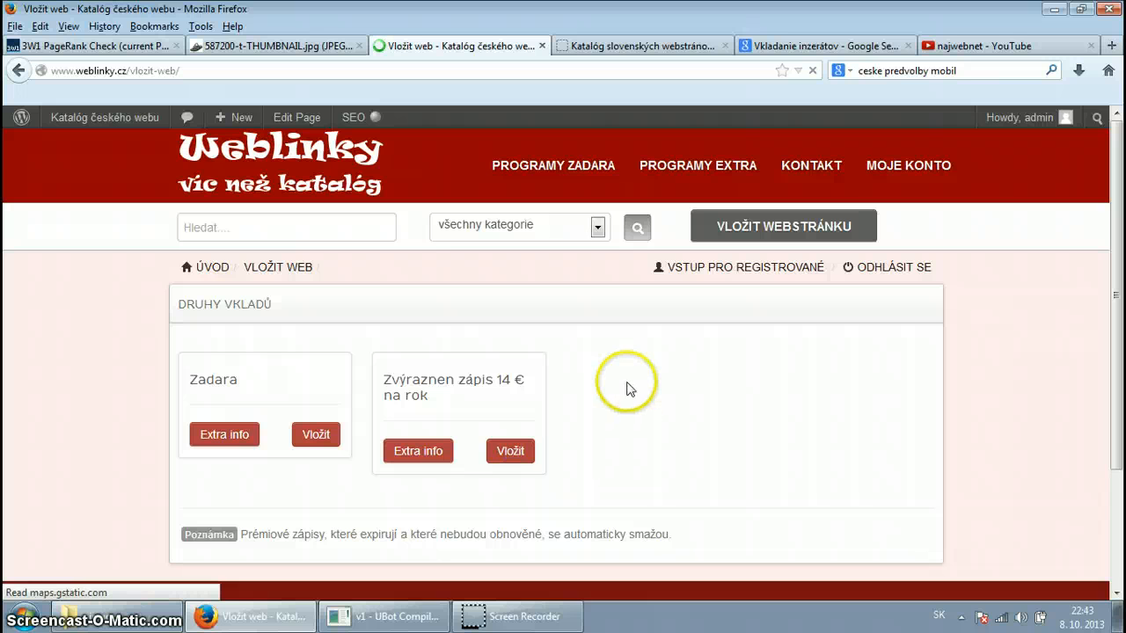
# - Examine the site name, description and category fields of the submission form and switch back to the UBot bot
pyautogui.scroll(-2, 627, 378)
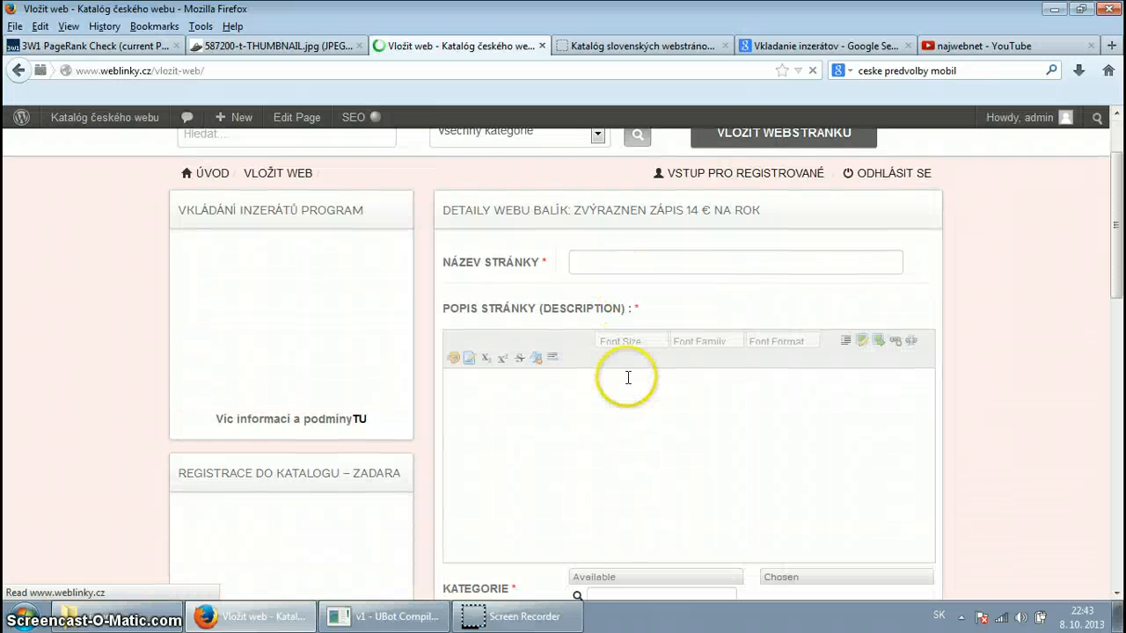
pyautogui.scroll(-2, 674, 259)
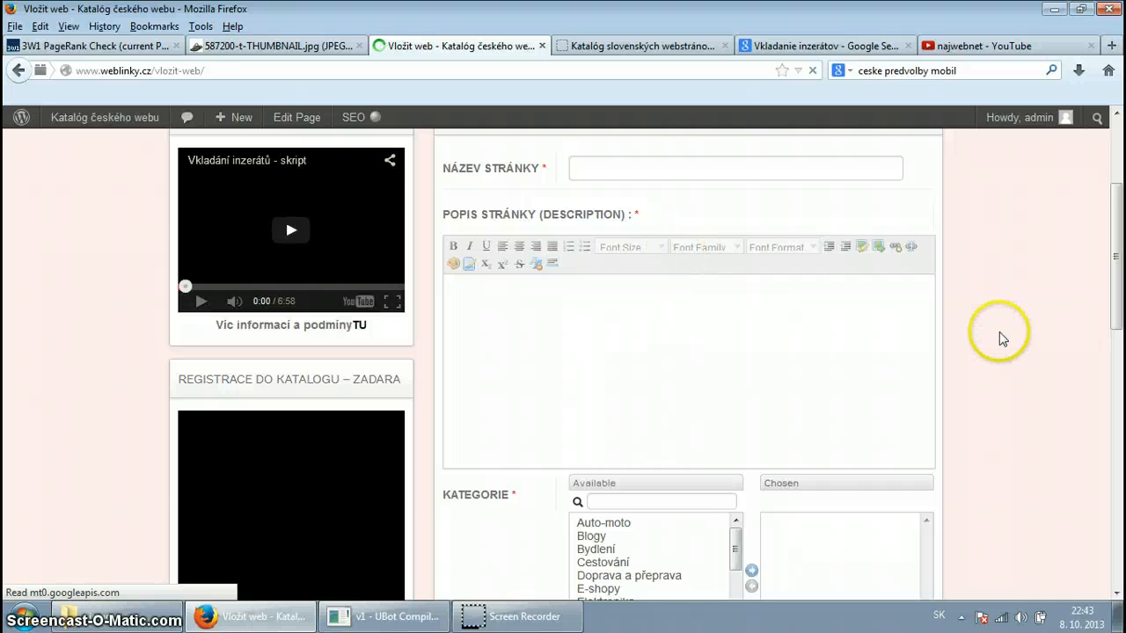
pyautogui.scroll(2, 975, 304)
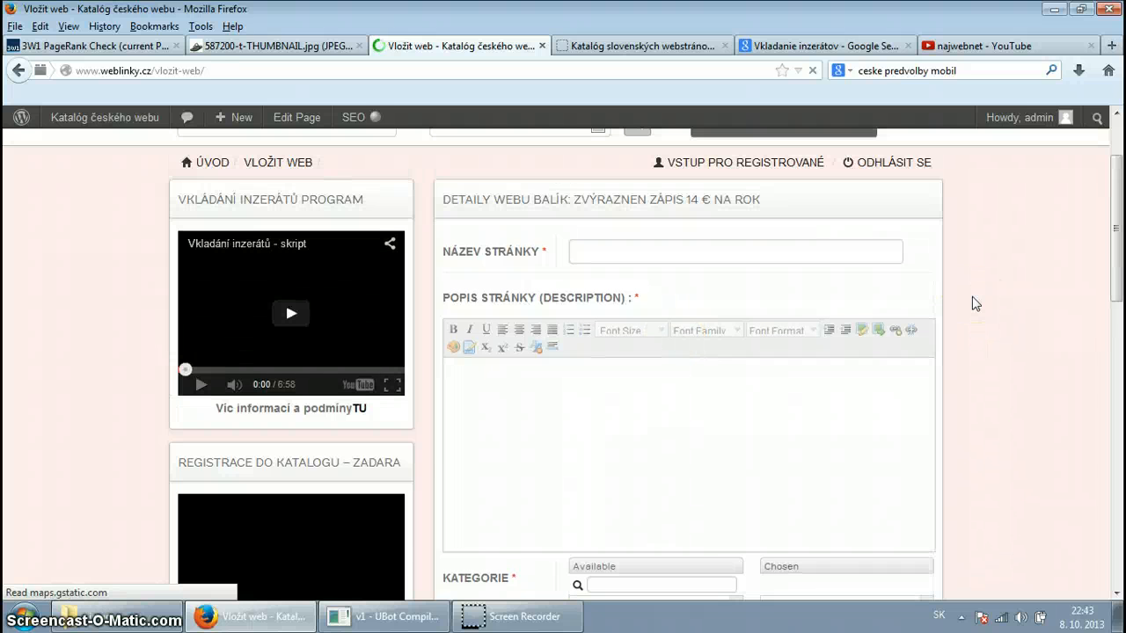
pyautogui.click(383, 620)
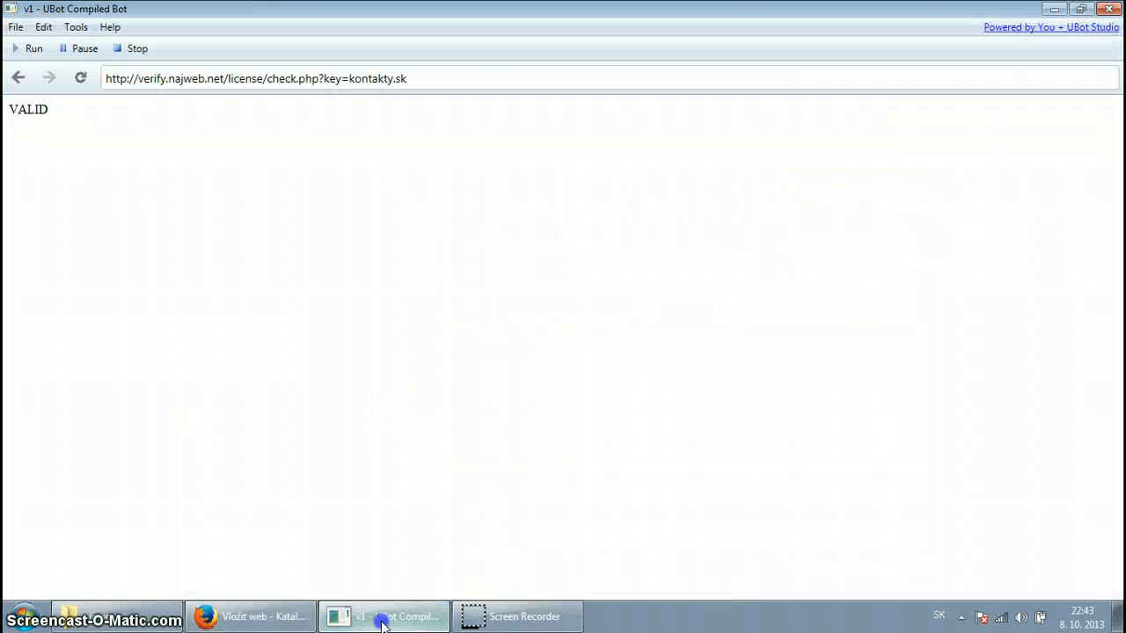
# - Switch to the images folder in Windows Explorer to view the downloaded sandals and return to the UBot bot
pyautogui.click(268, 621)
pyautogui.click(254, 621)
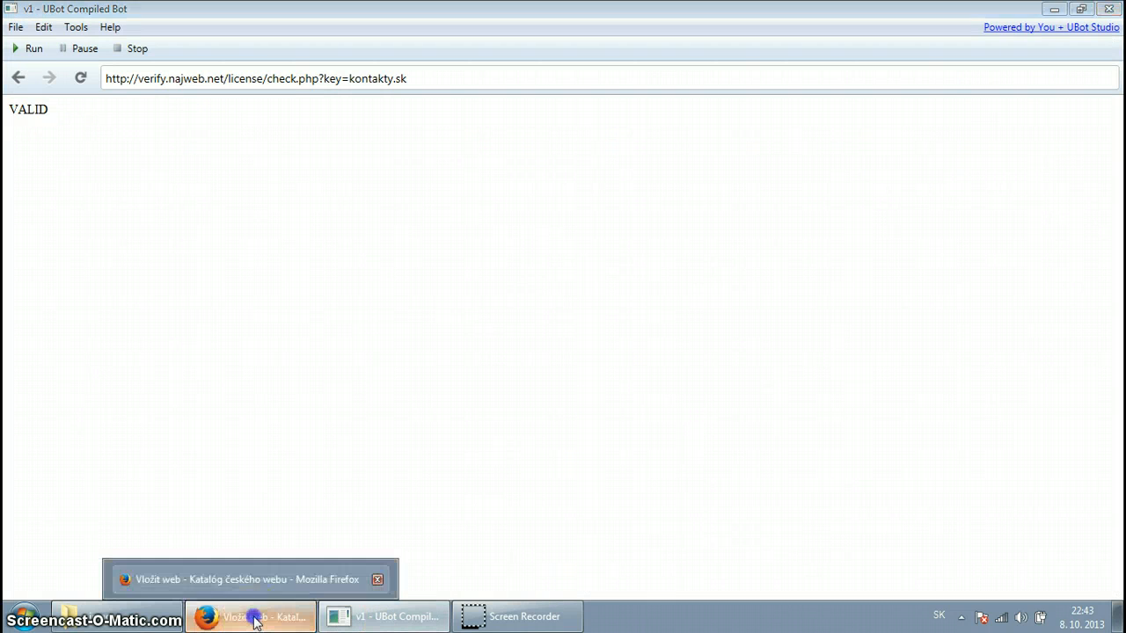
pyautogui.click(148, 626)
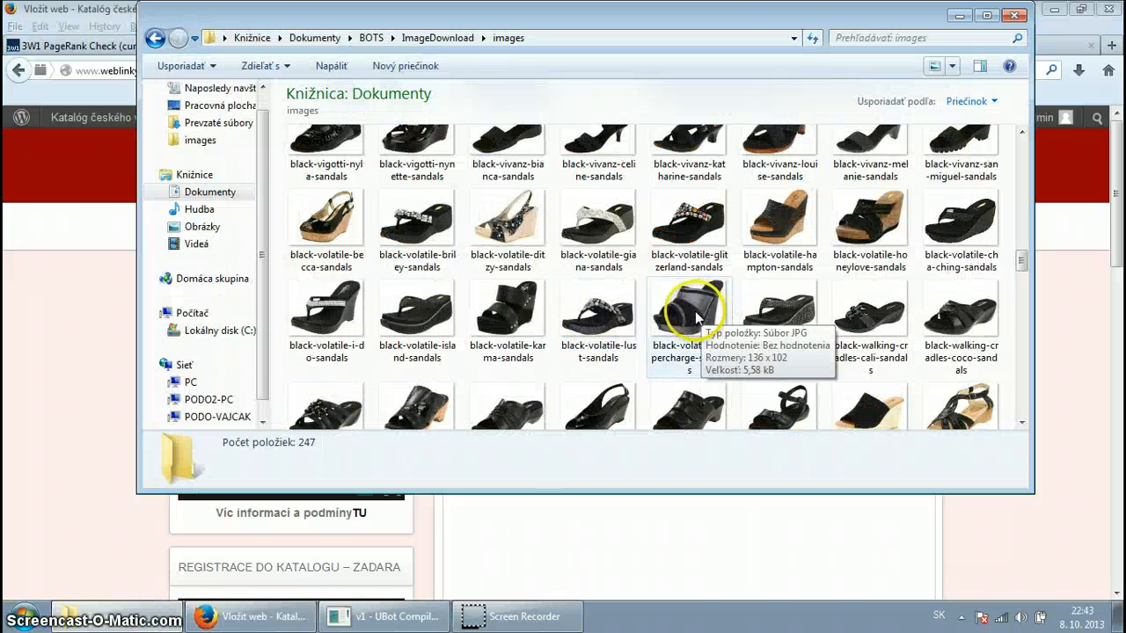
pyautogui.click(395, 621)
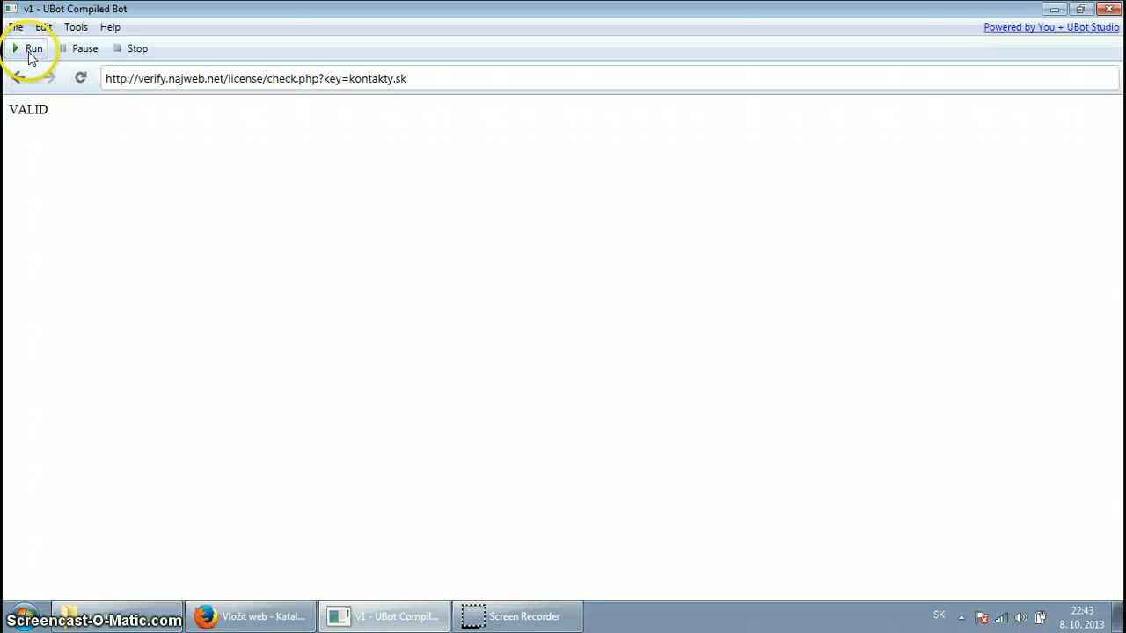
# - Bring back the images folder and look through the remaining sandal thumbnails and file names down to the last image
pyautogui.click(380, 621)
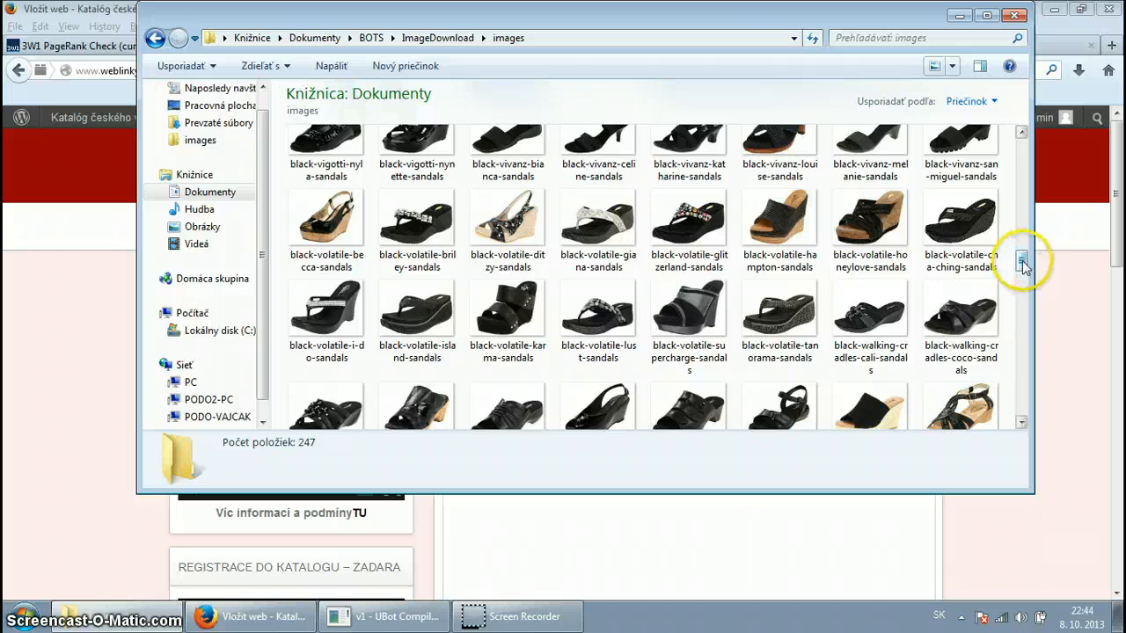
pyautogui.moveTo(1023, 264); pyautogui.dragTo(1023, 279)
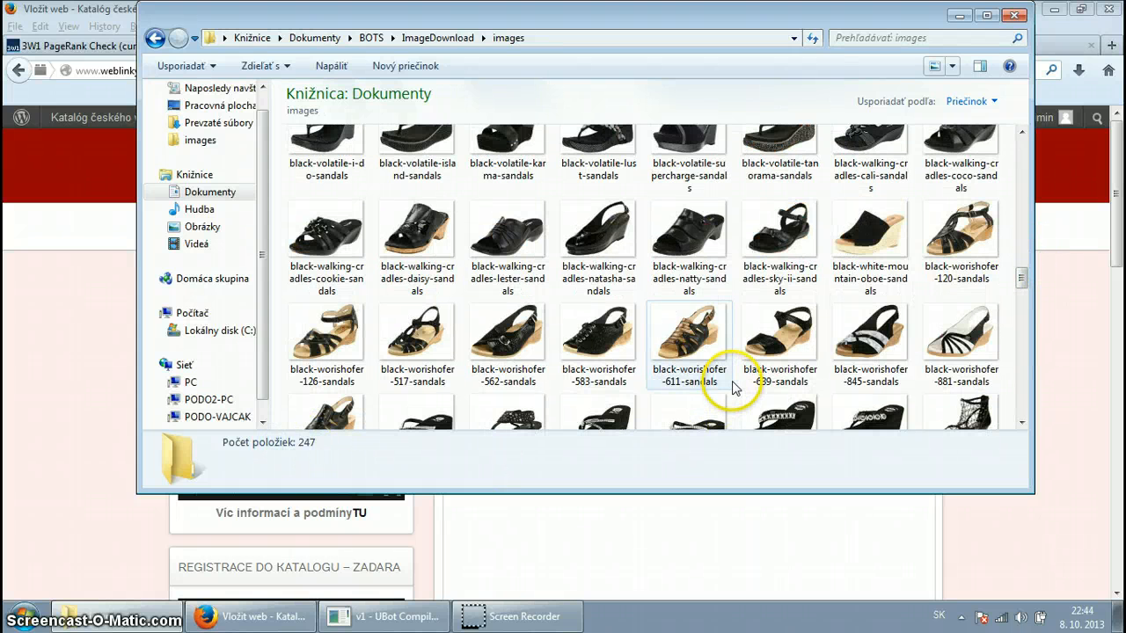
pyautogui.moveTo(1022, 291); pyautogui.dragTo(1021, 412)
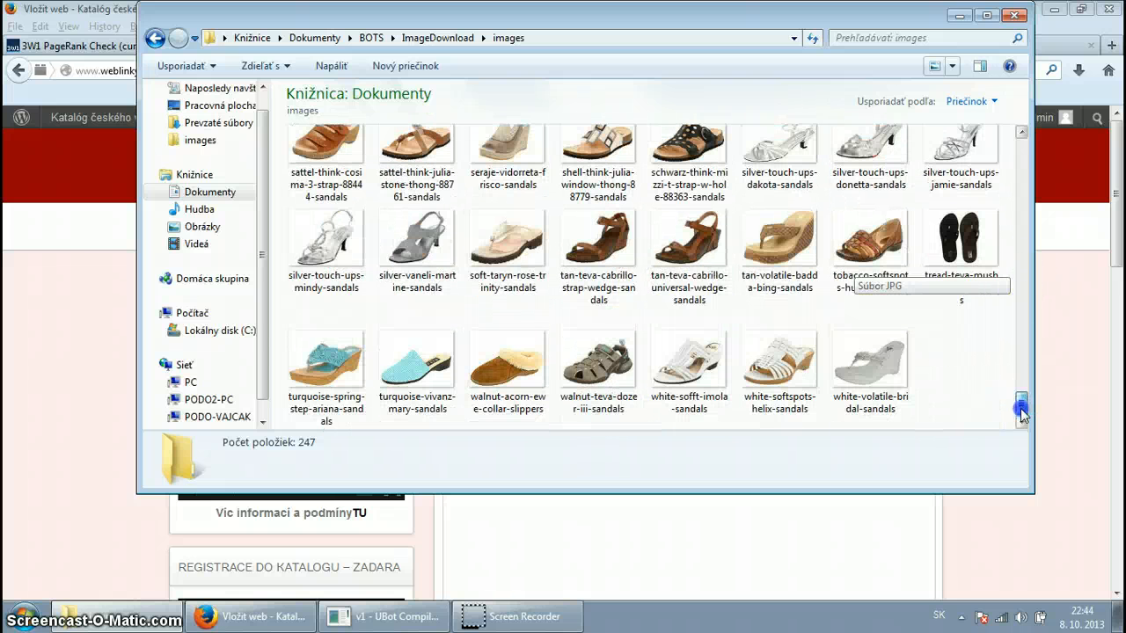